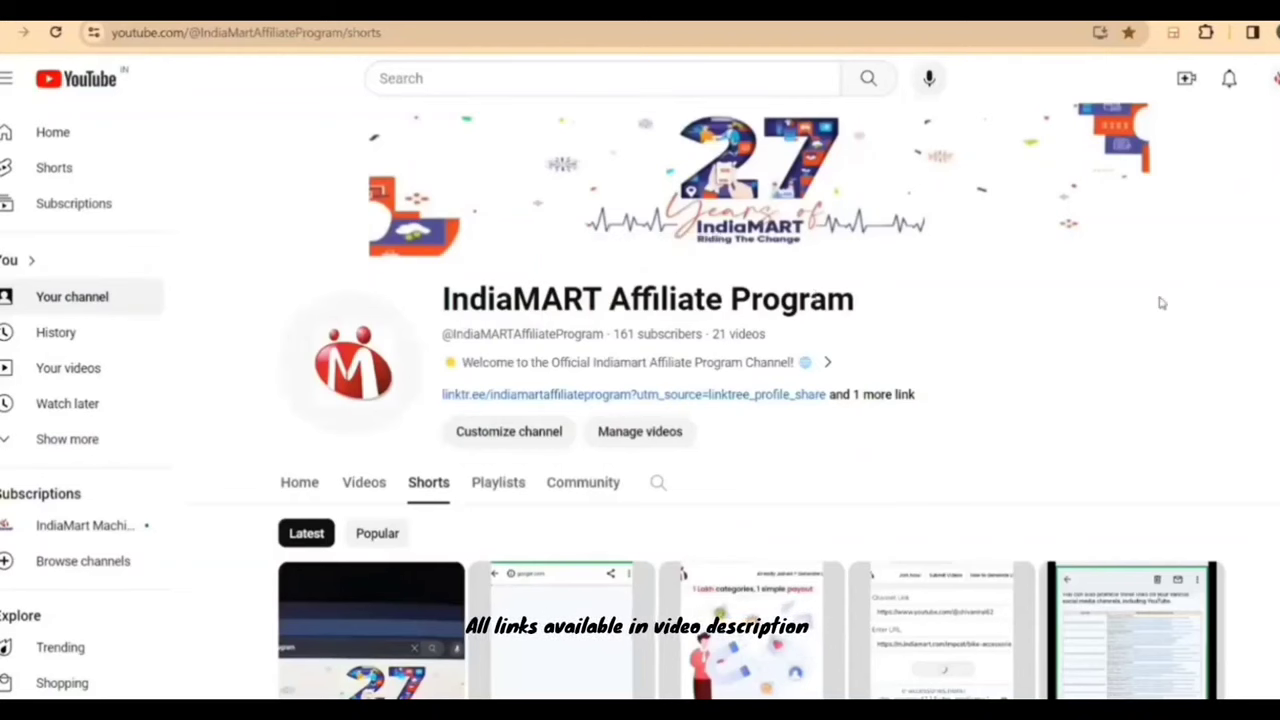
# Open the channel's About links, follow its linktr.ee, and choose Register Now for the IndiaMART affiliate form.
pyautogui.scroll(-1, 1160, 302)
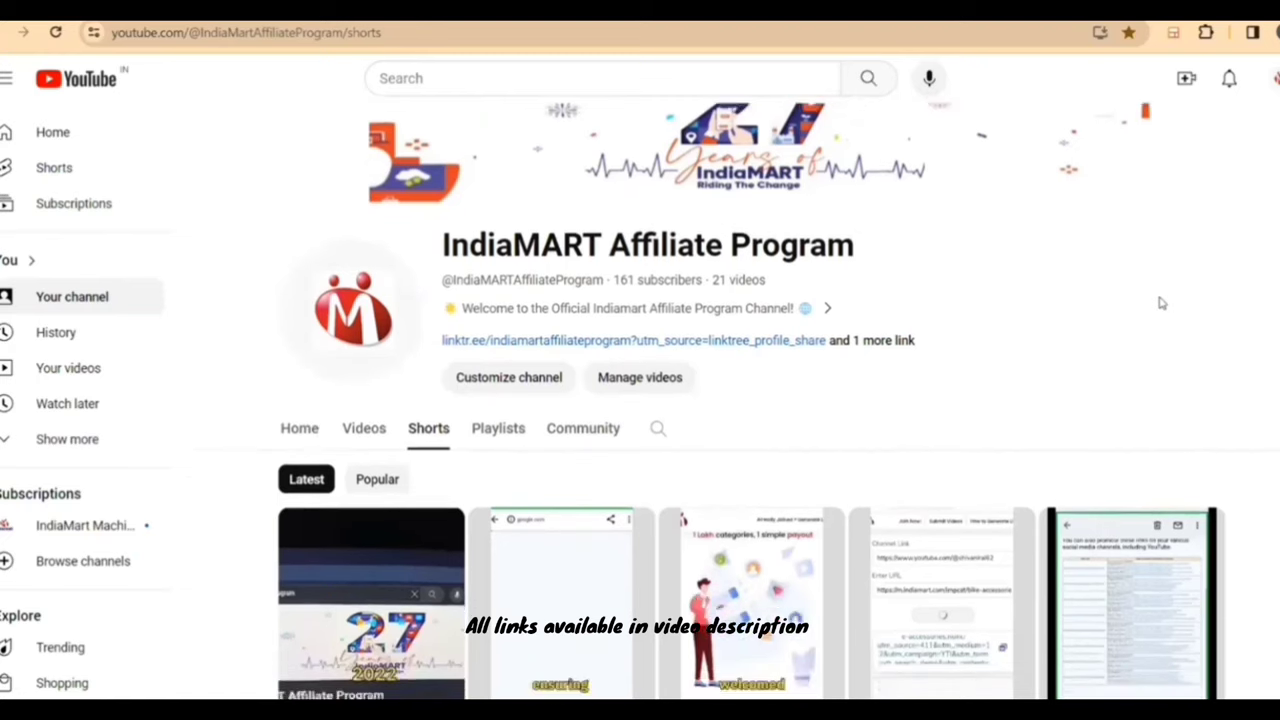
pyautogui.scroll(-1, 1160, 302)
pyautogui.scroll(-1, 1160, 302)
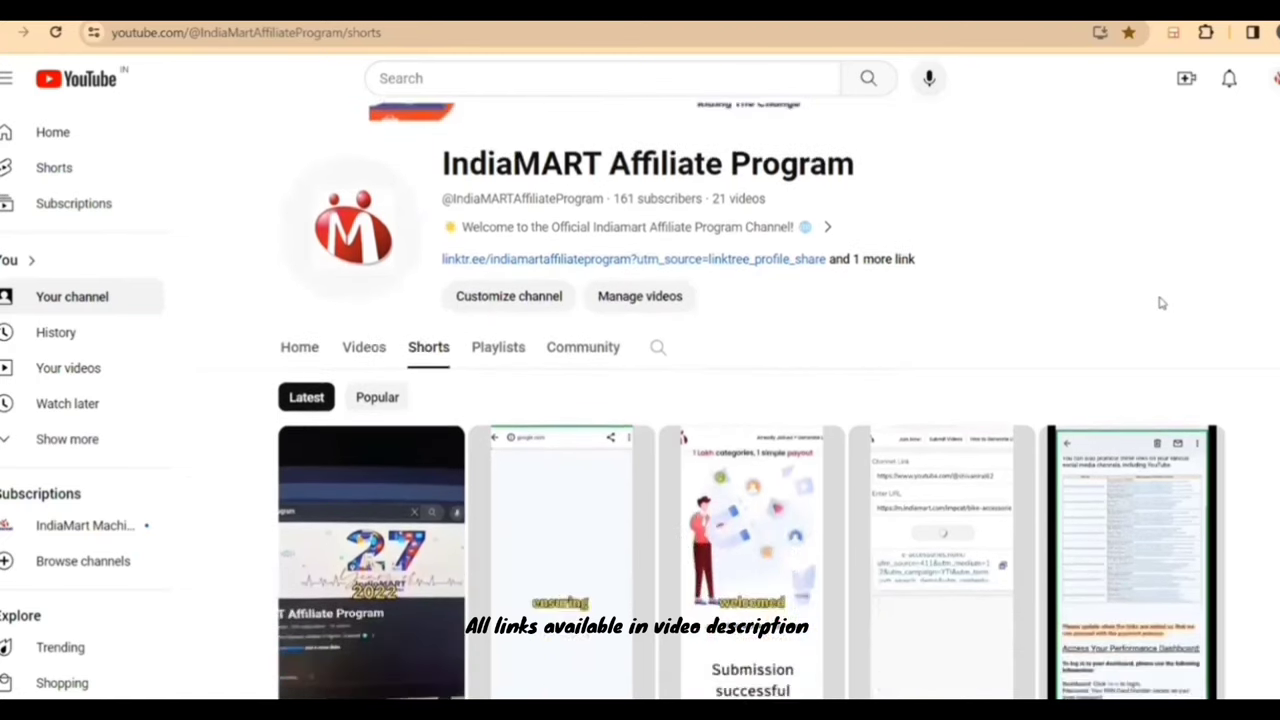
pyautogui.scroll(-2, 1160, 302)
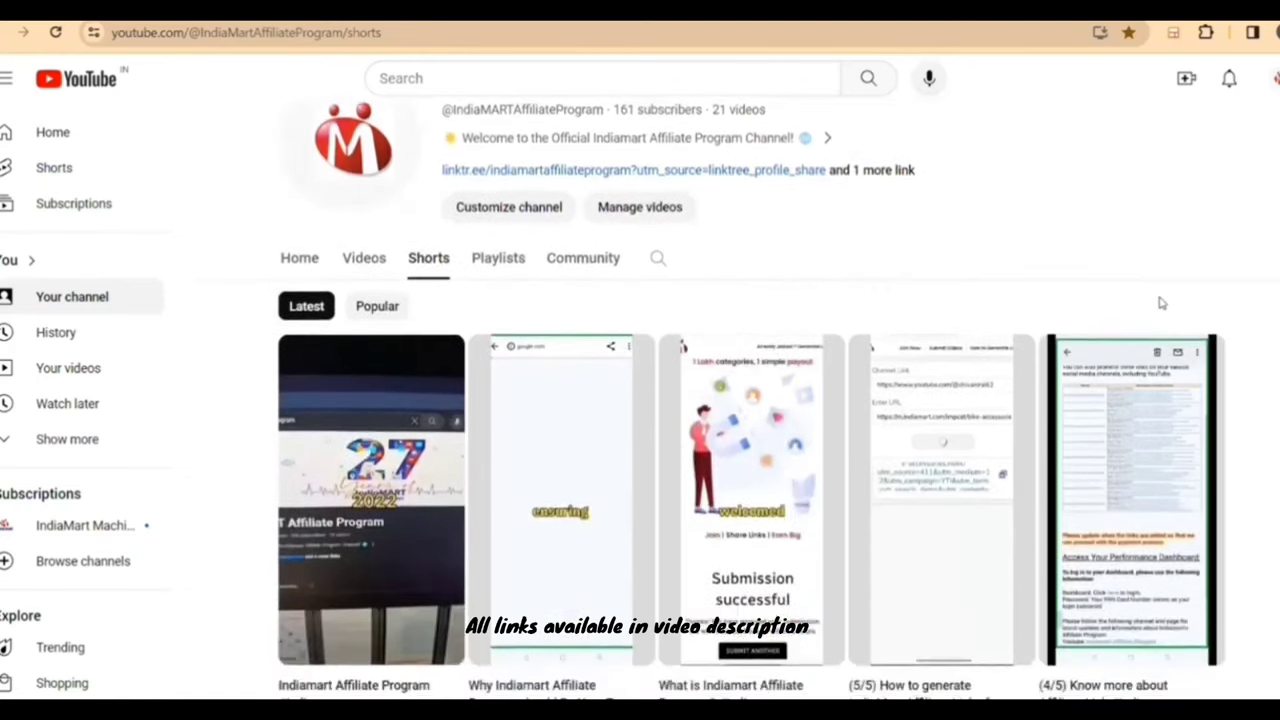
pyautogui.scroll(-1, 1160, 302)
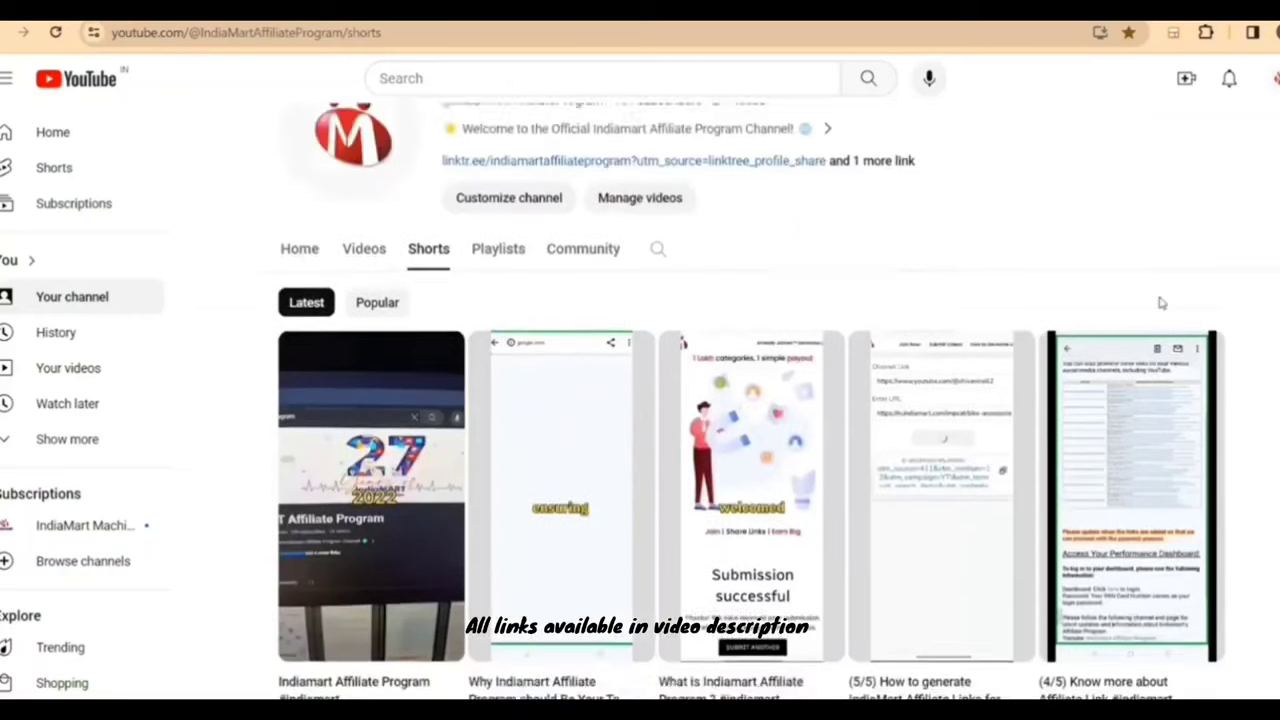
pyautogui.scroll(3, 1160, 302)
pyautogui.scroll(2, 1160, 302)
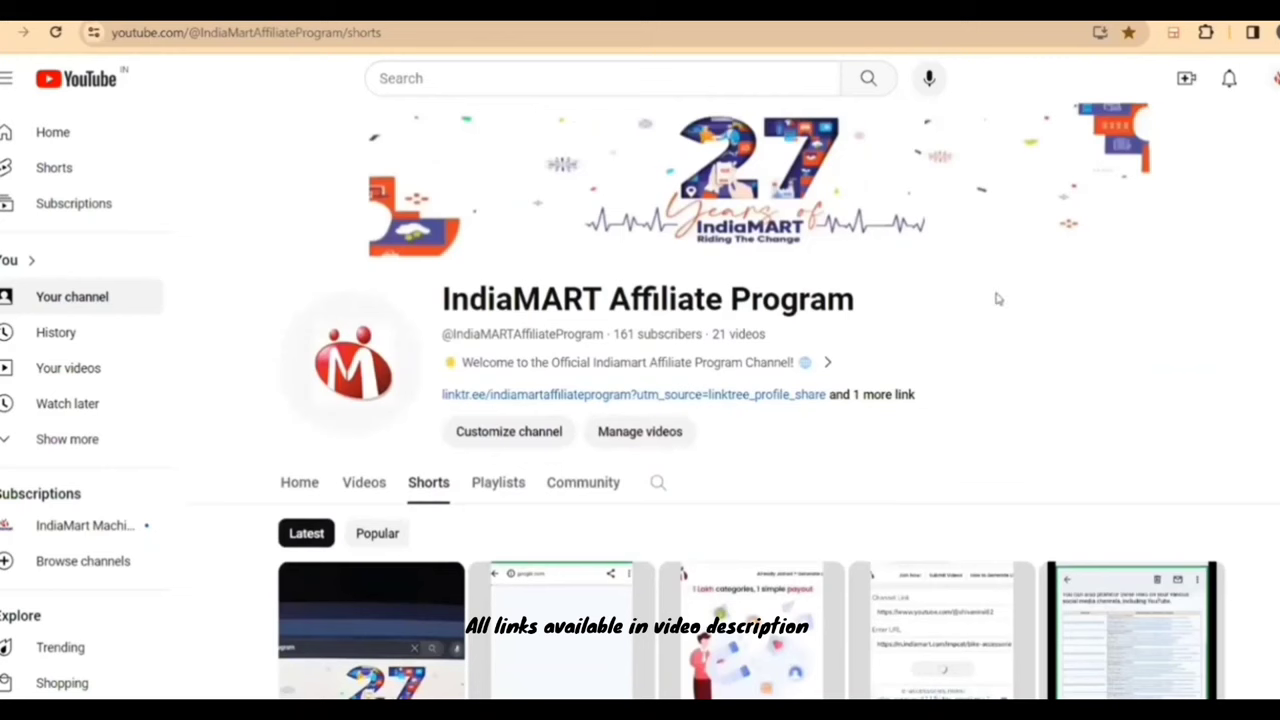
pyautogui.click(875, 403)
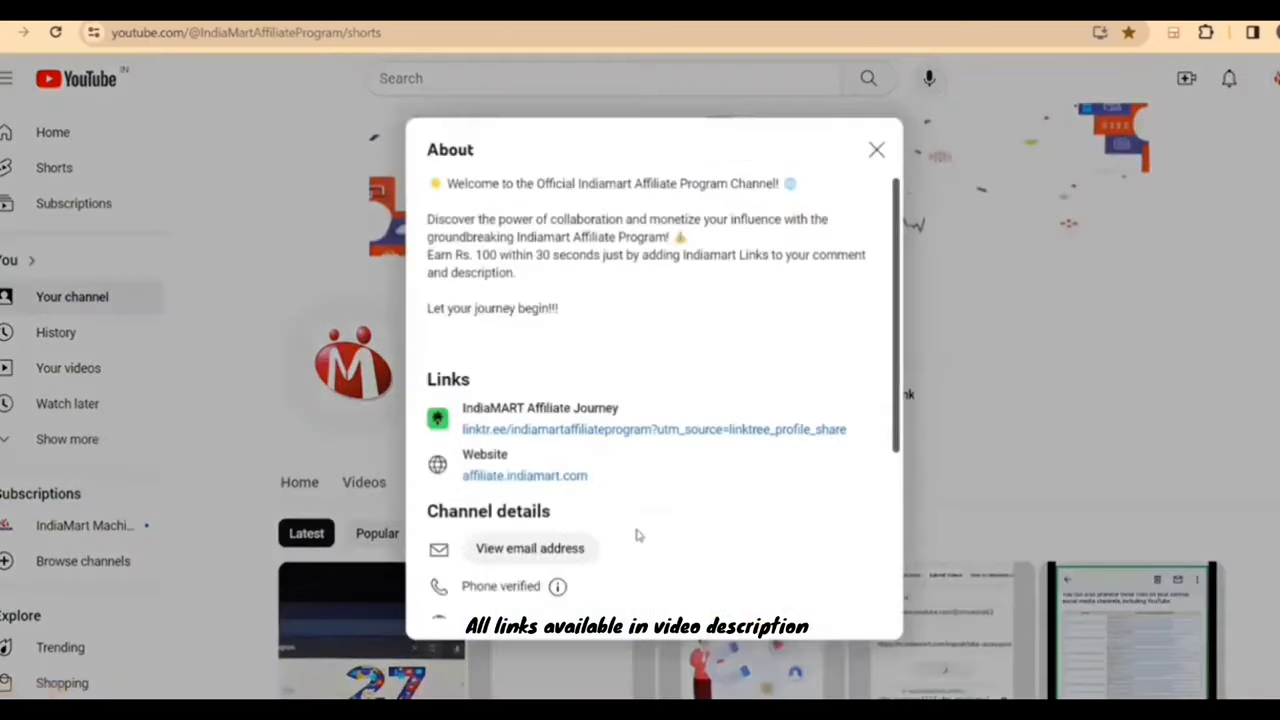
pyautogui.click(612, 430)
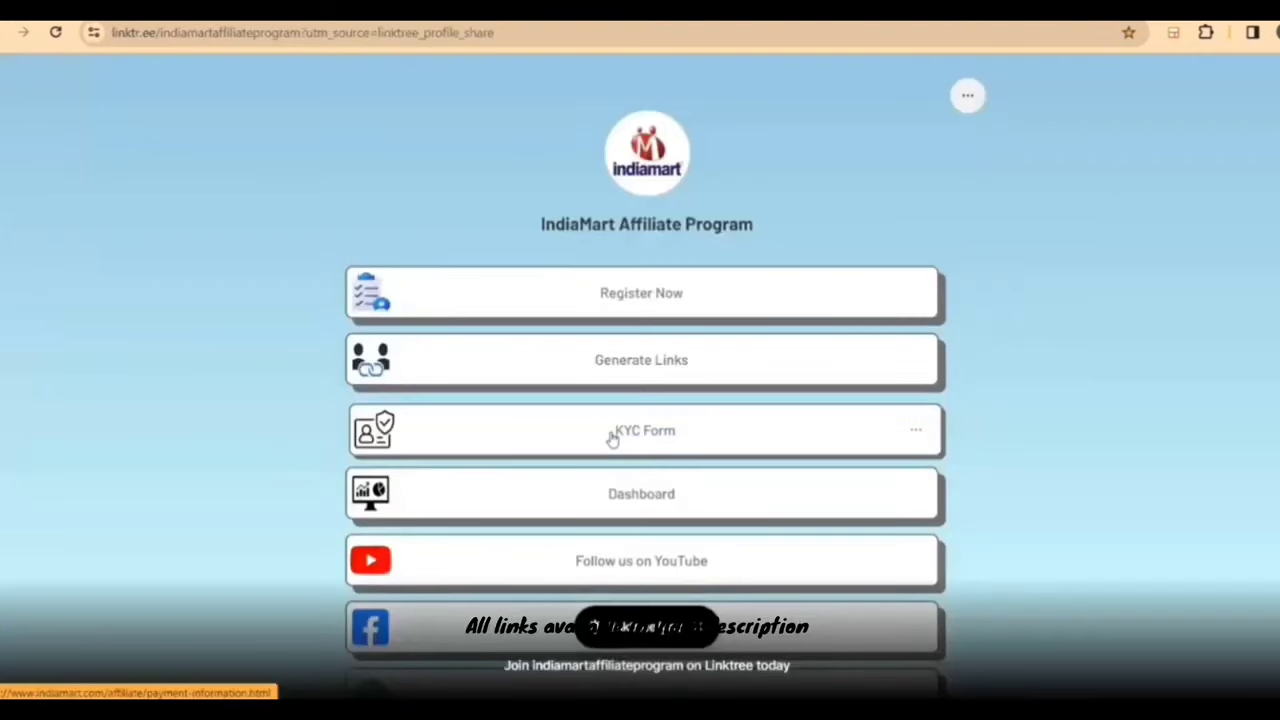
pyautogui.click(612, 438)
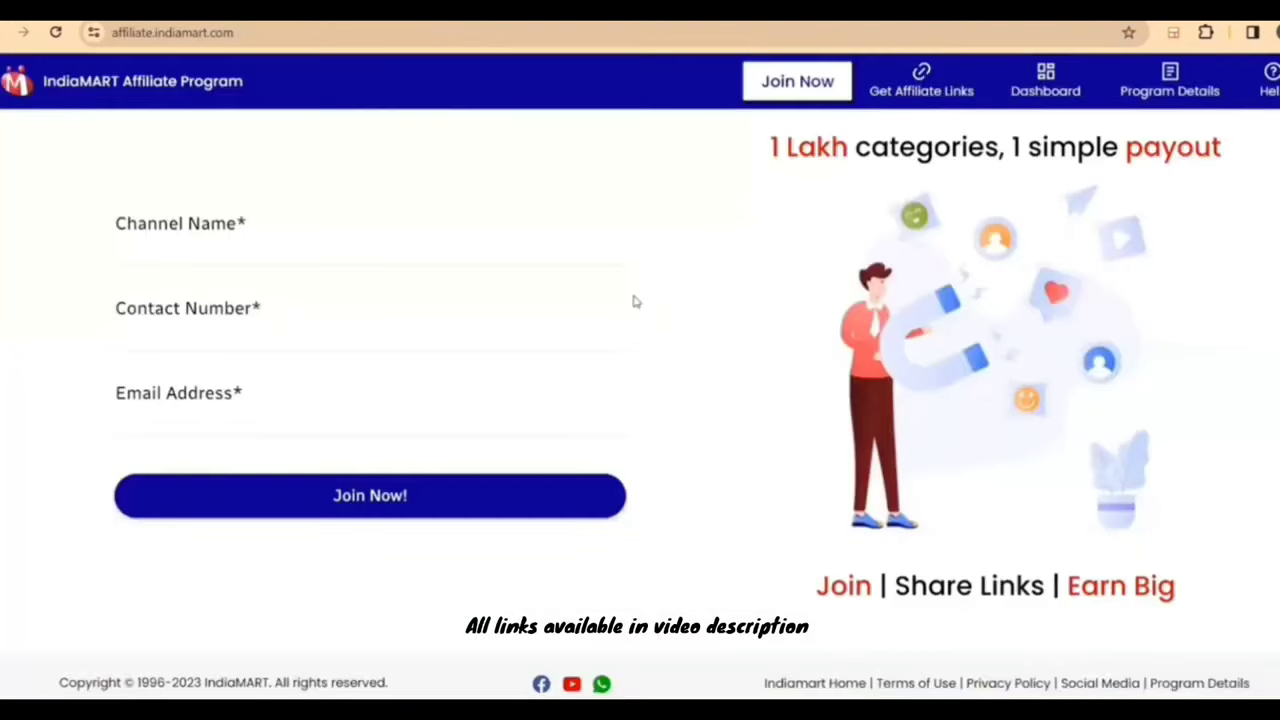
# Autofill the channel name, contact number and e-mail address, then submit with Join Now!
pyautogui.click(407, 249)
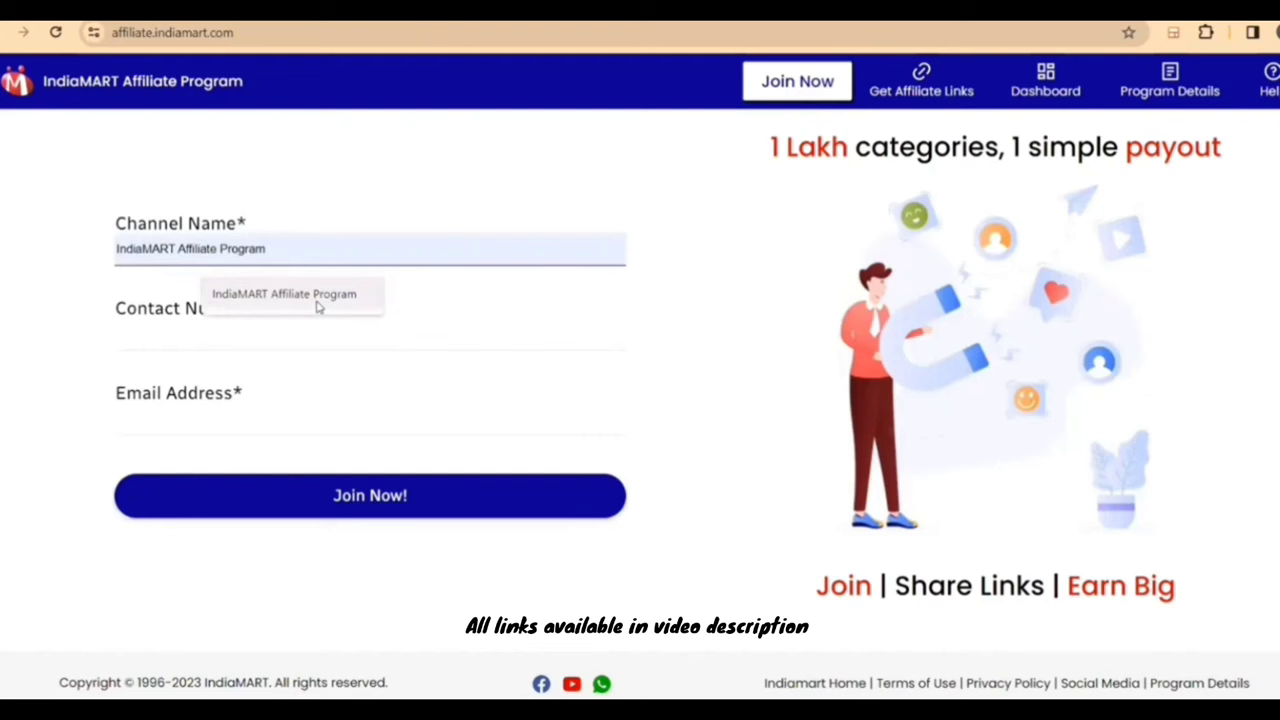
pyautogui.click(316, 306)
pyautogui.click(288, 333)
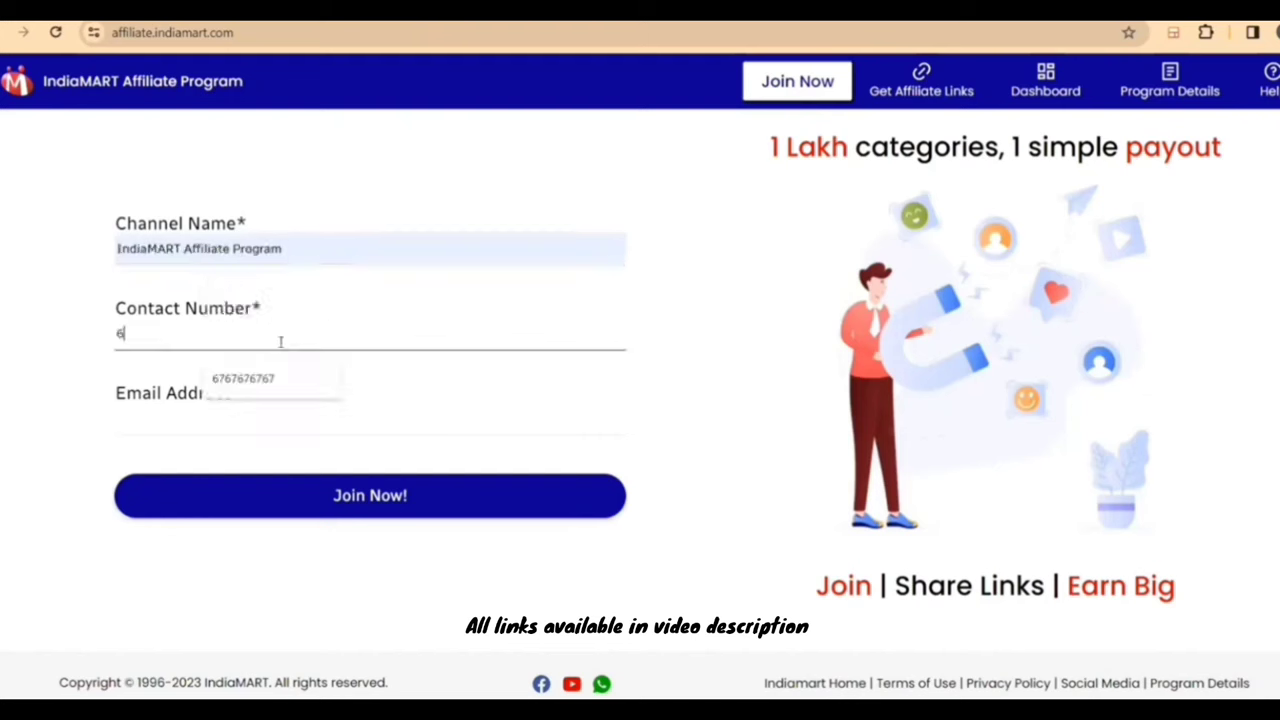
pyautogui.click(258, 380)
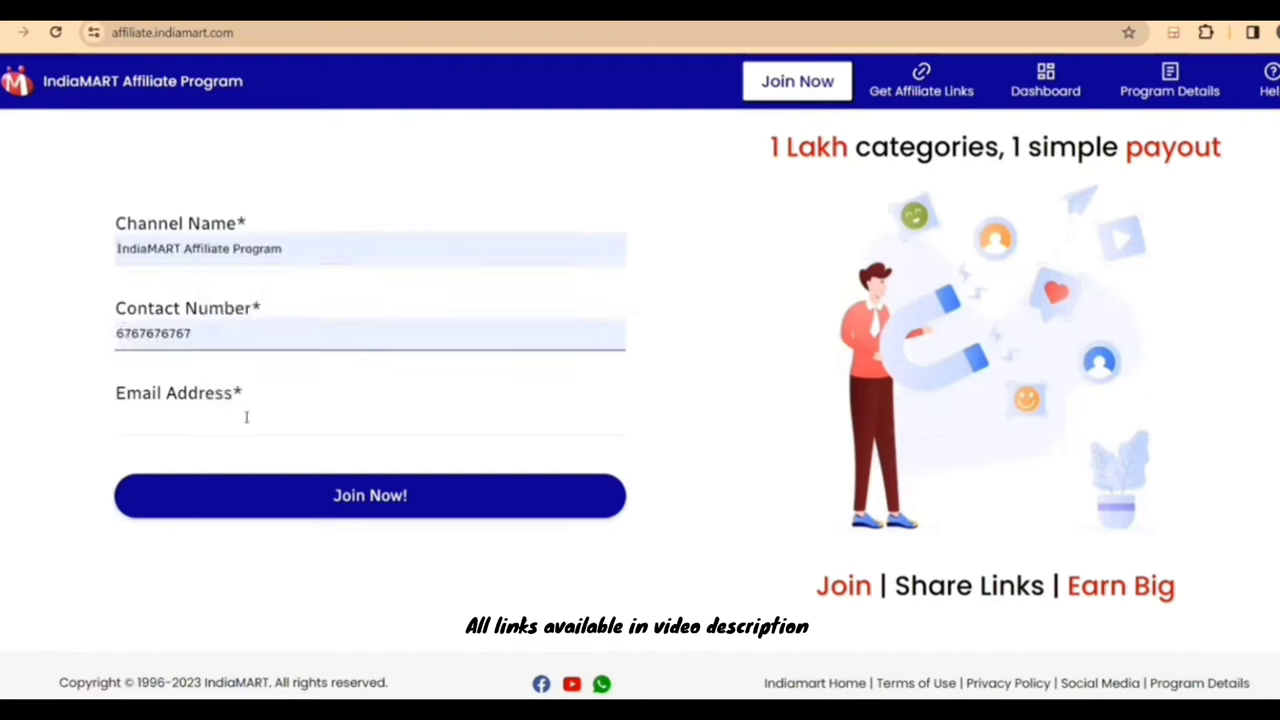
pyautogui.click(246, 417)
pyautogui.click(276, 462)
pyautogui.click(364, 498)
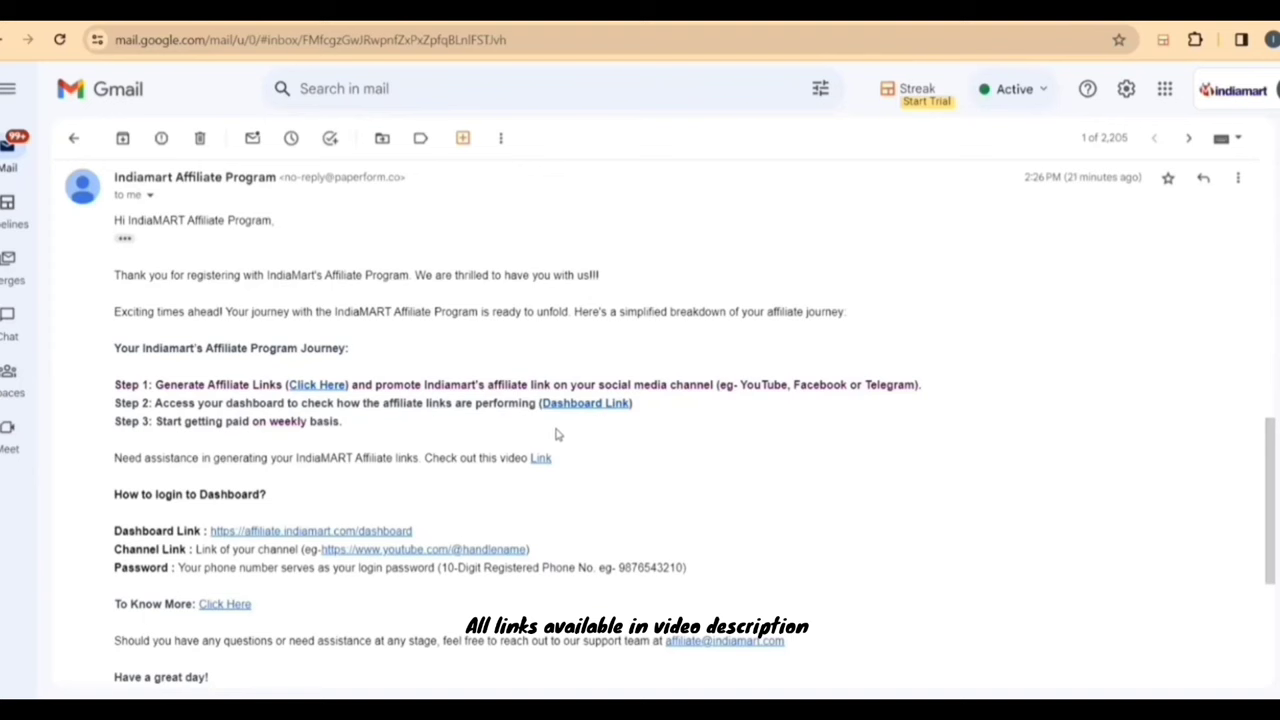
pyautogui.click(318, 385)
pyautogui.click(222, 196)
pyautogui.write('https://www.youtube.com/@IndiaMARTAffiliateProgram')
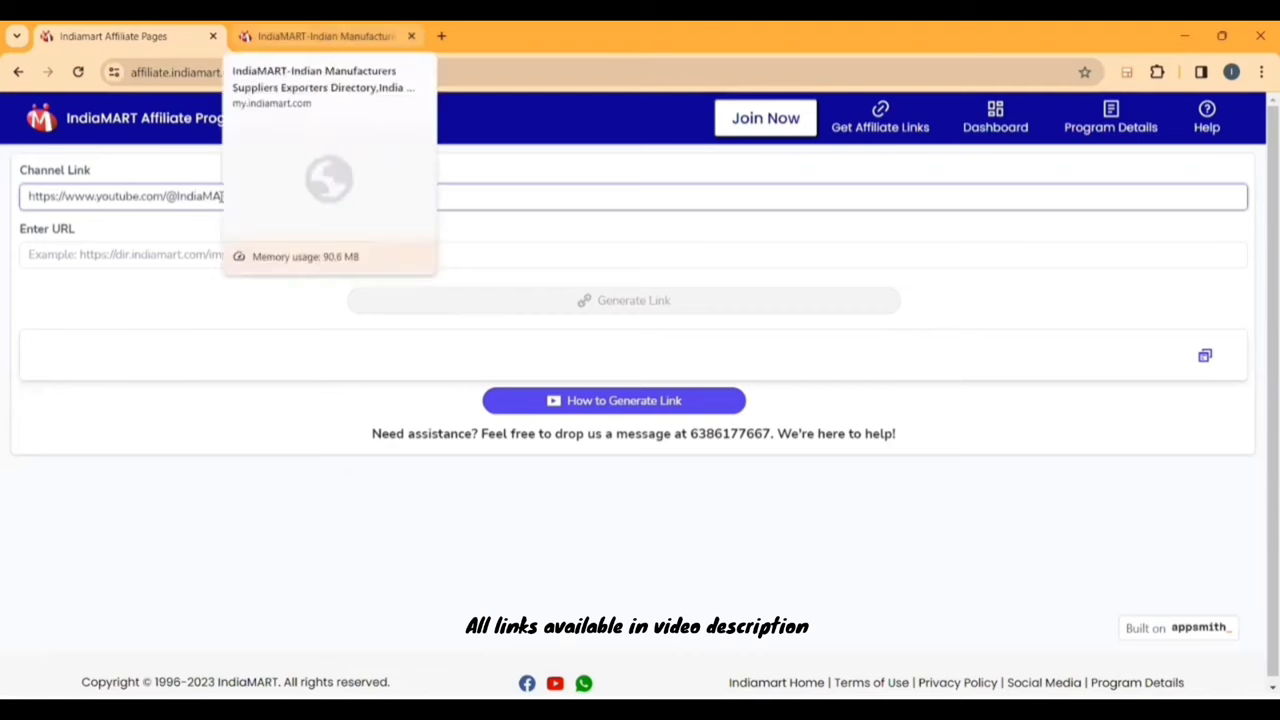
pyautogui.click(262, 36)
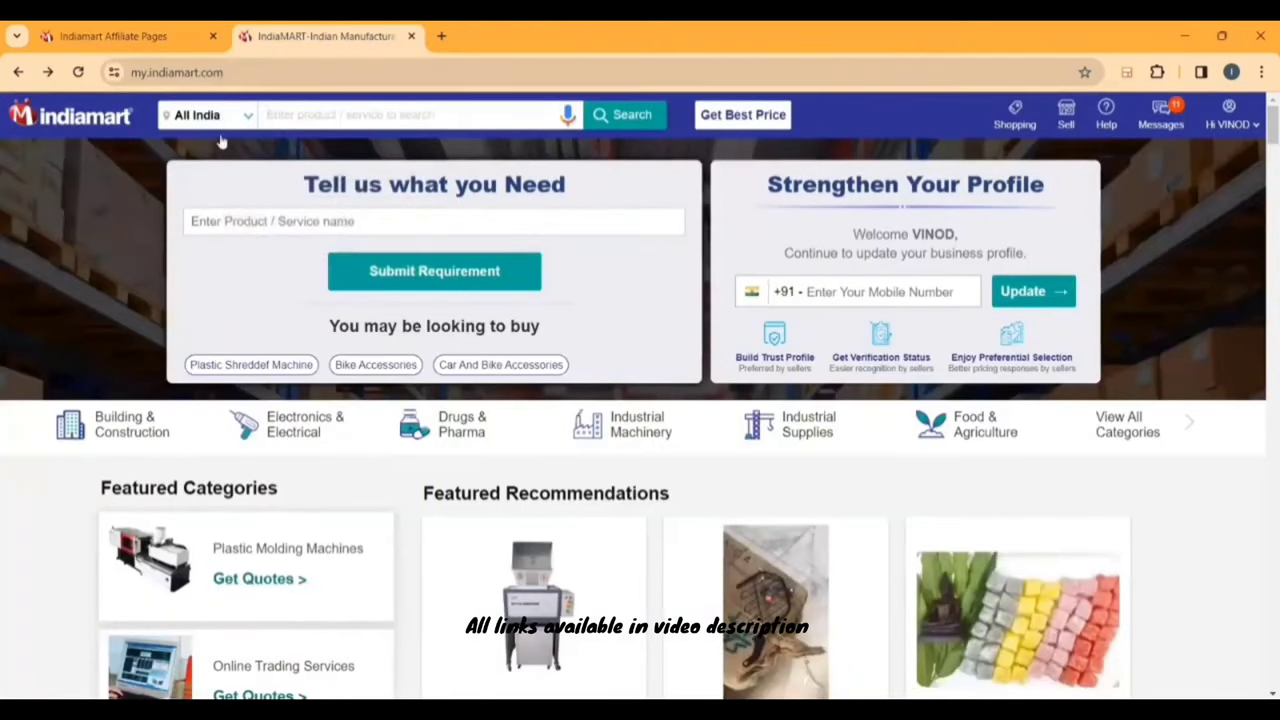
# Search IndiaMART for 'car and bike accessories' using the 'car' suggestion.
pyautogui.click(437, 116)
pyautogui.write('car')
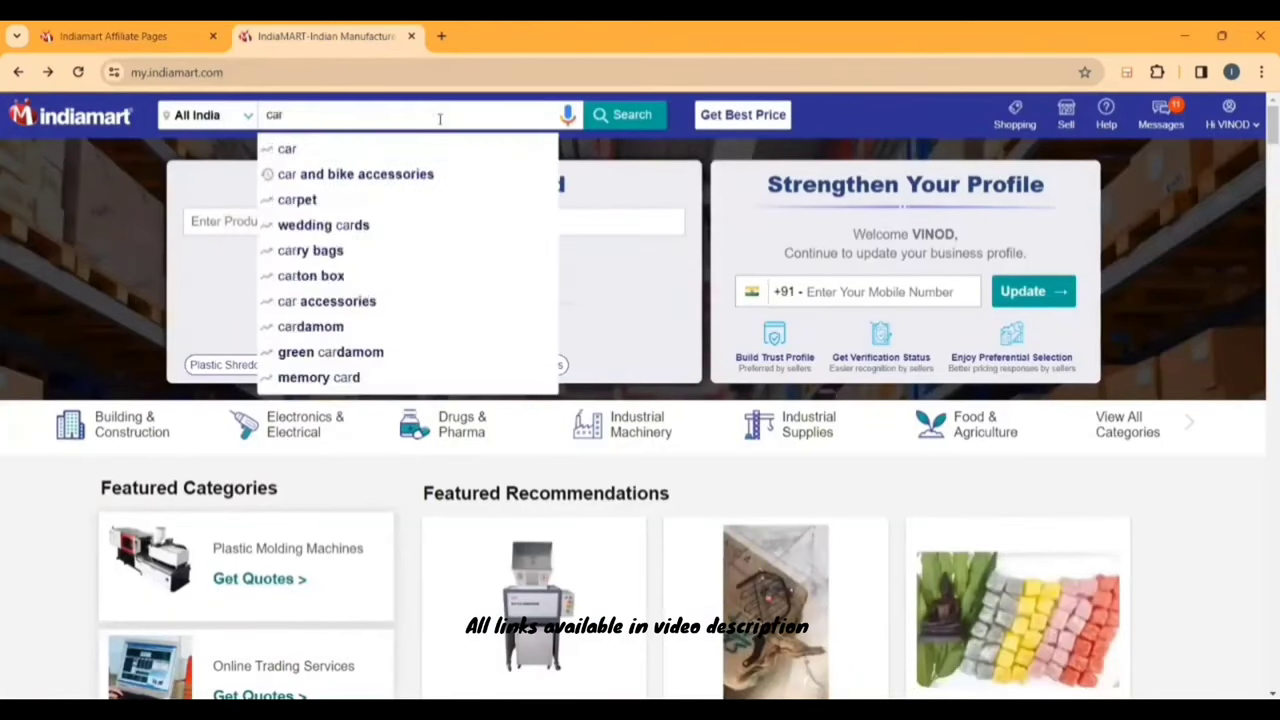
pyautogui.press('Down')
pyautogui.press('Down')
pyautogui.press('Return')
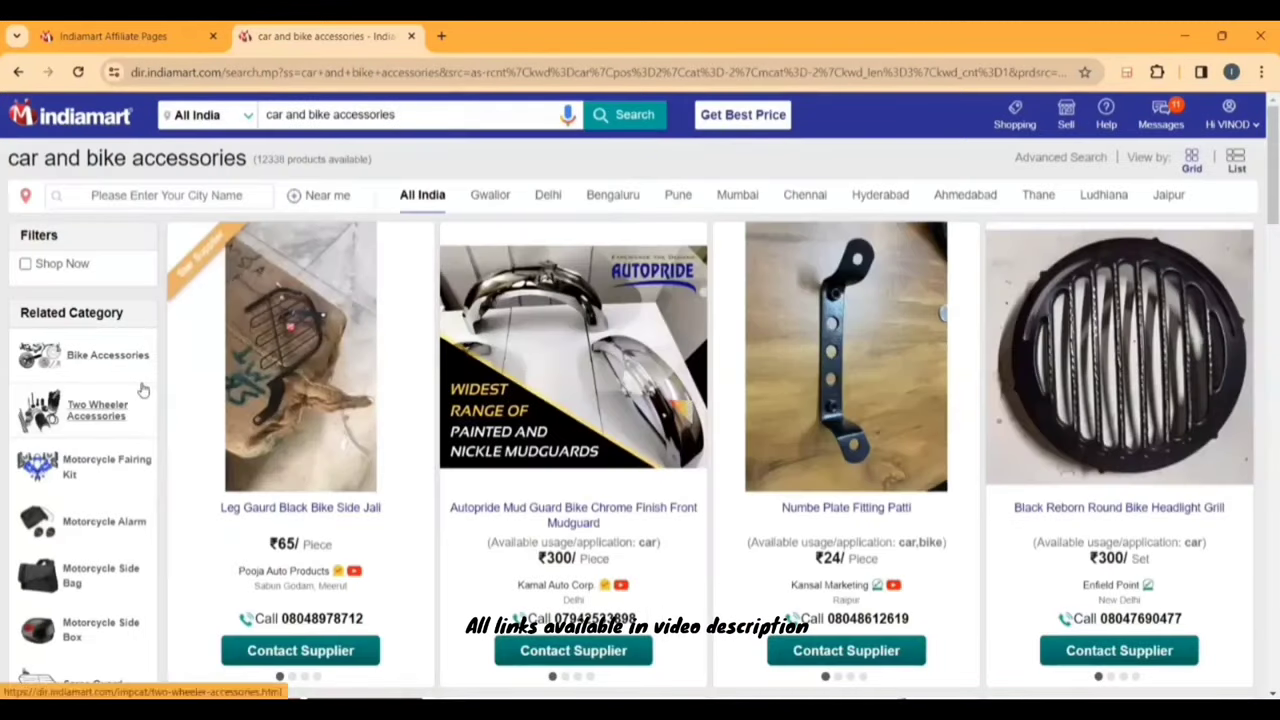
pyautogui.scroll(-1, 140, 393)
pyautogui.scroll(-1, 100, 245)
# Copy the Two Wheeler Accessories category link address.
pyautogui.rightClick(101, 248)
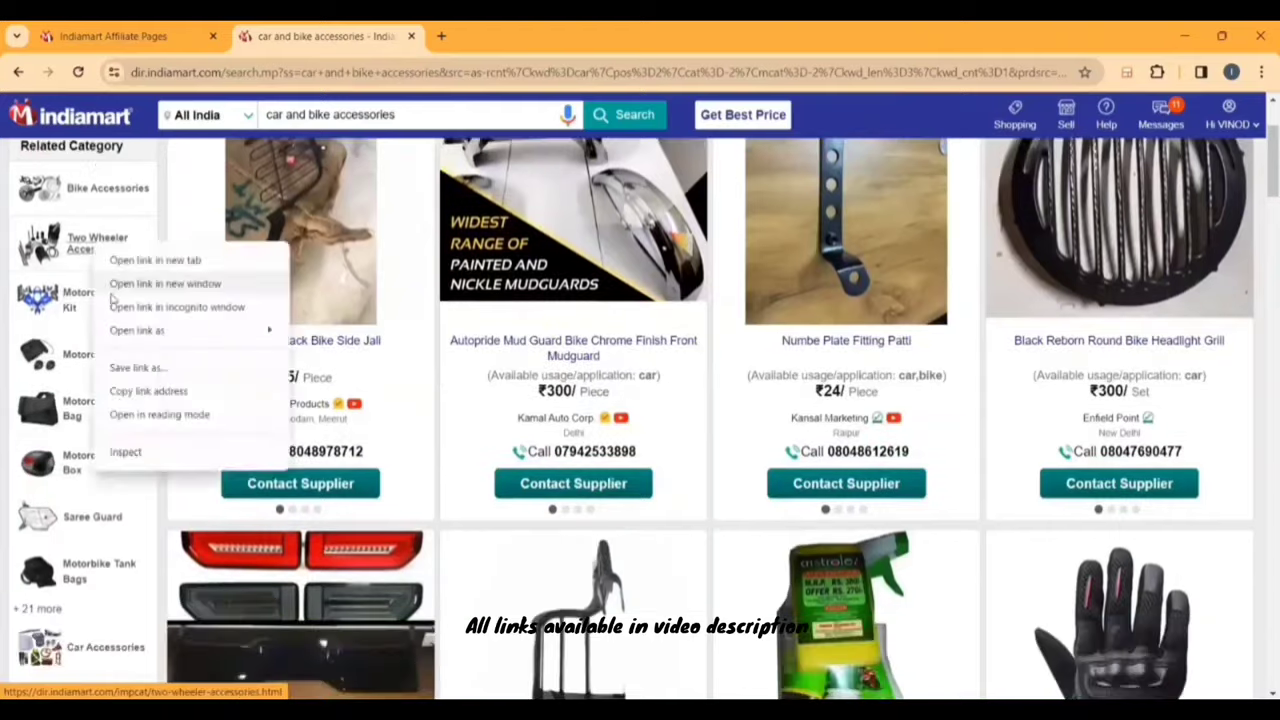
pyautogui.click(136, 392)
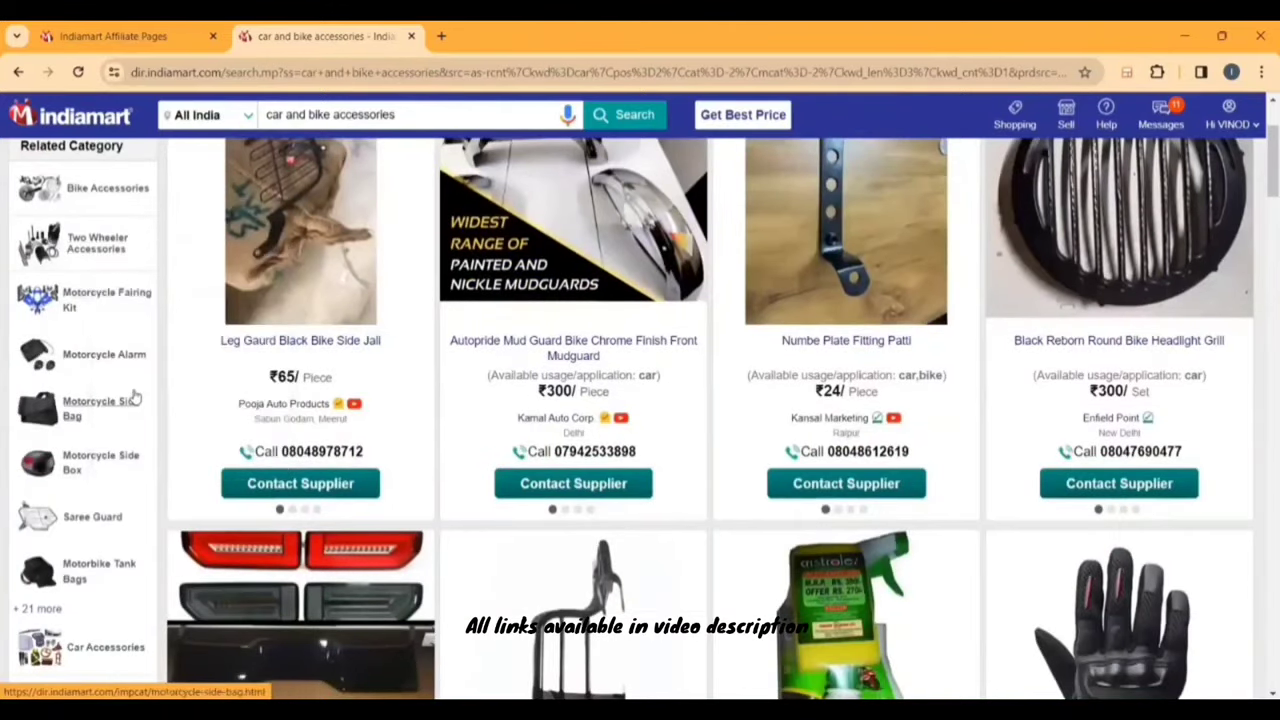
pyautogui.click(152, 36)
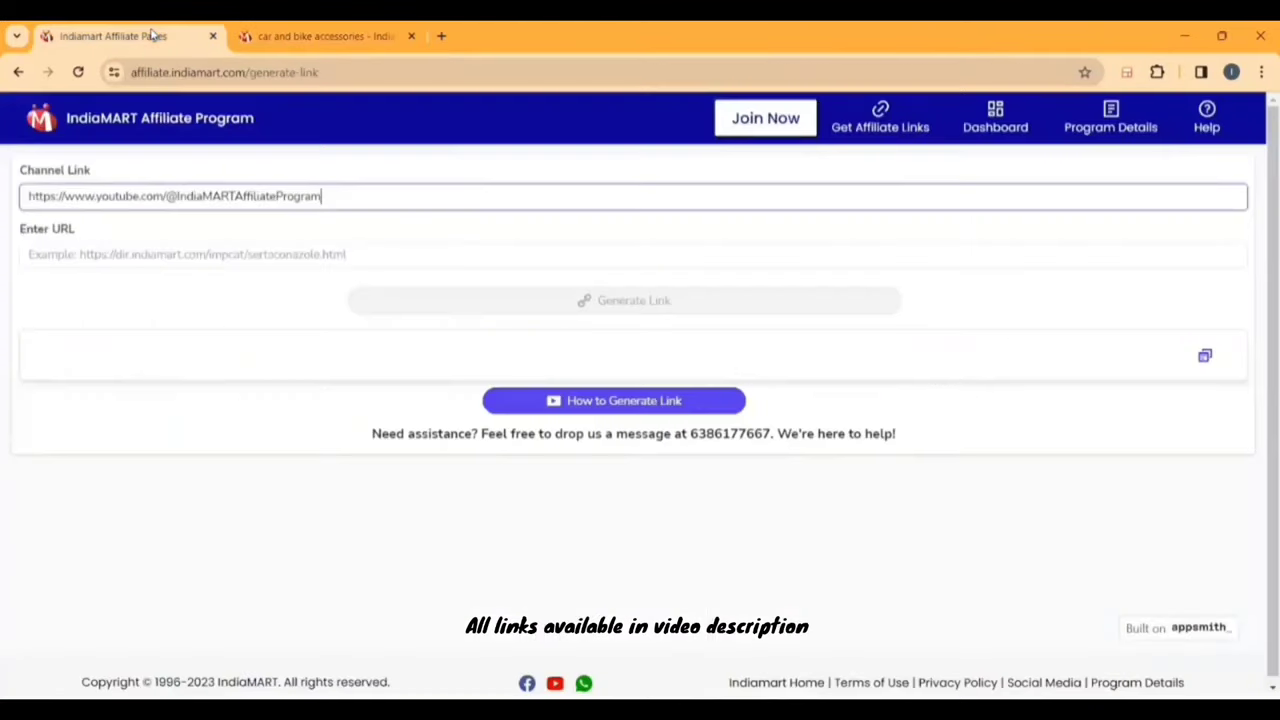
# Paste the Two Wheeler Accessories URL, generate the affiliate link, and copy it.
pyautogui.click(159, 254)
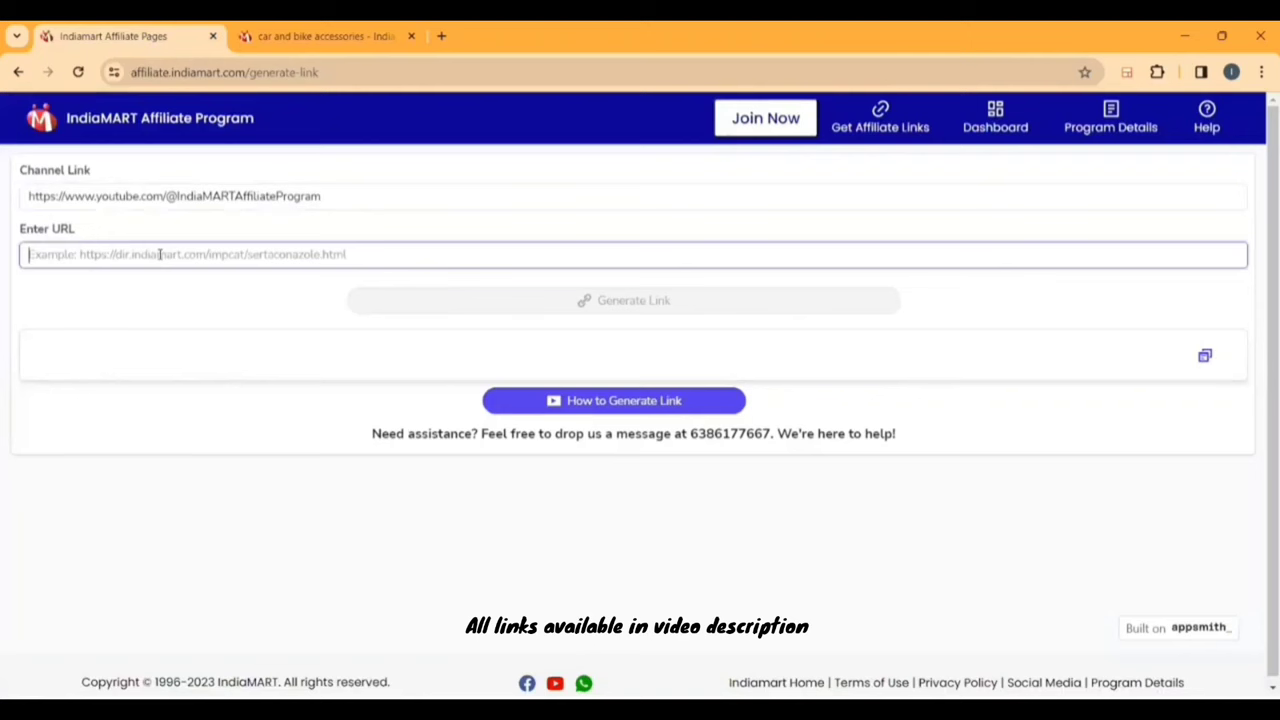
pyautogui.hotkey('ctrl', 'v')
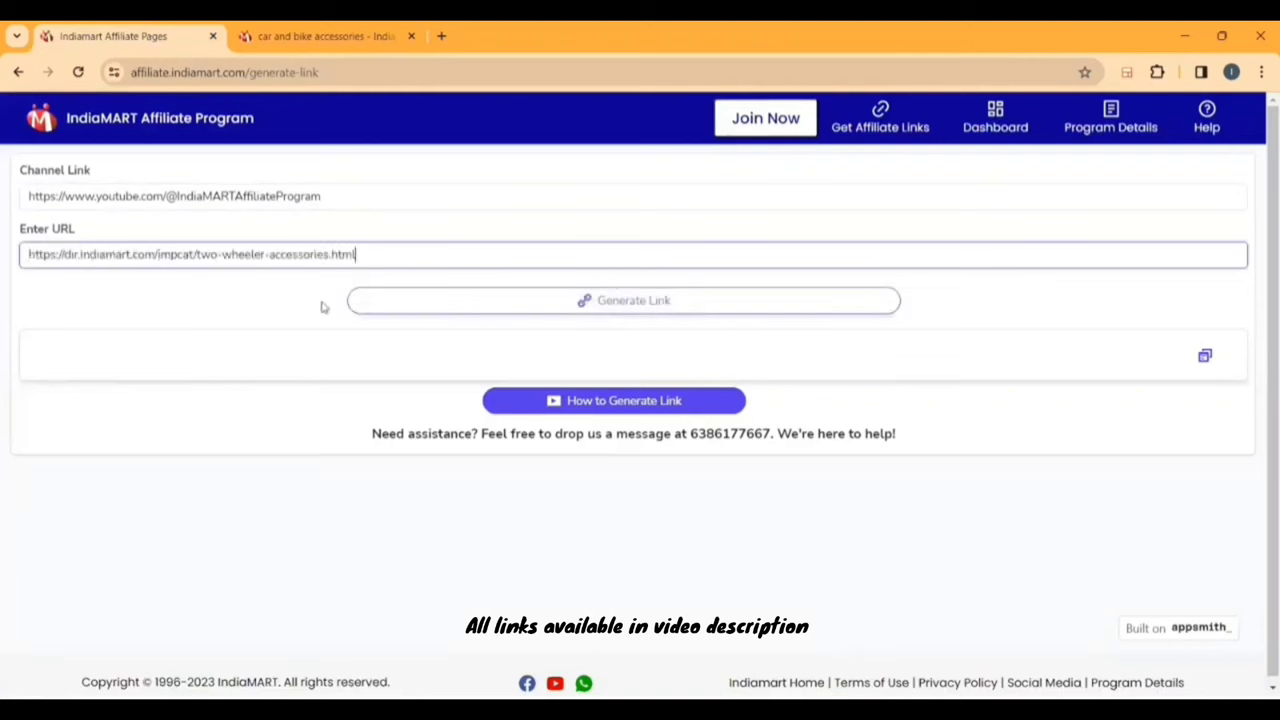
pyautogui.click(652, 308)
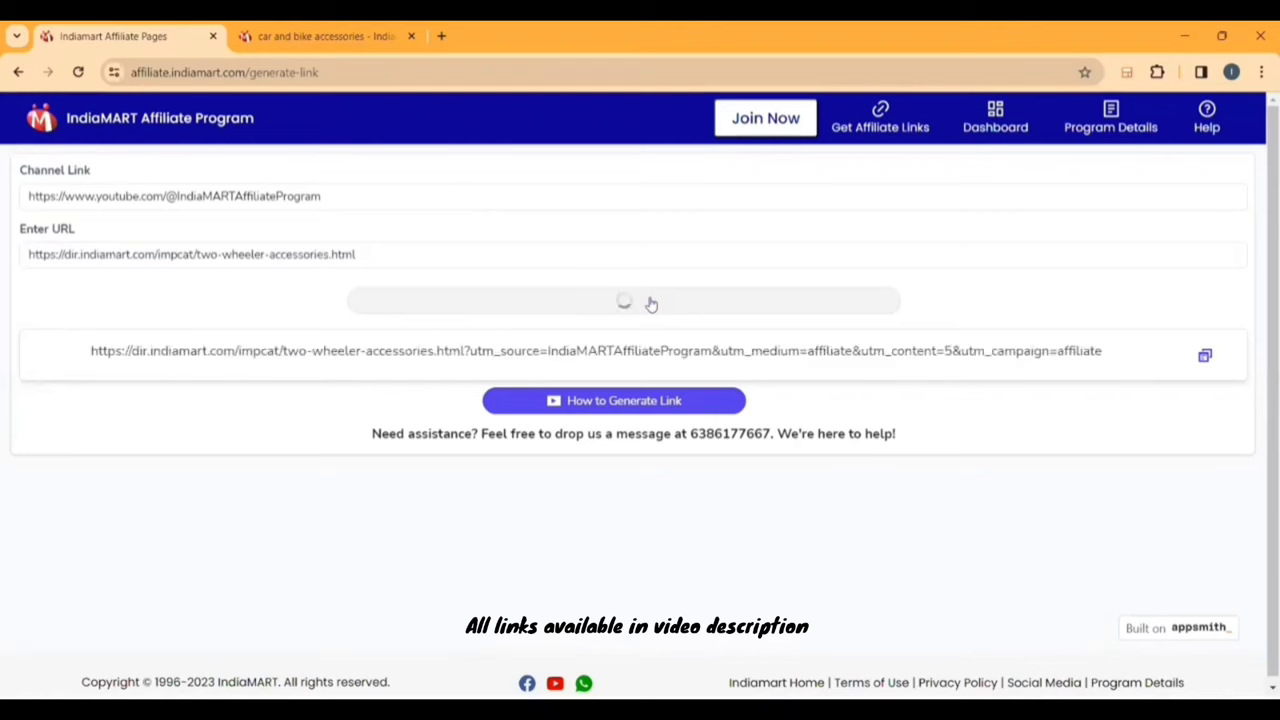
pyautogui.click(1205, 356)
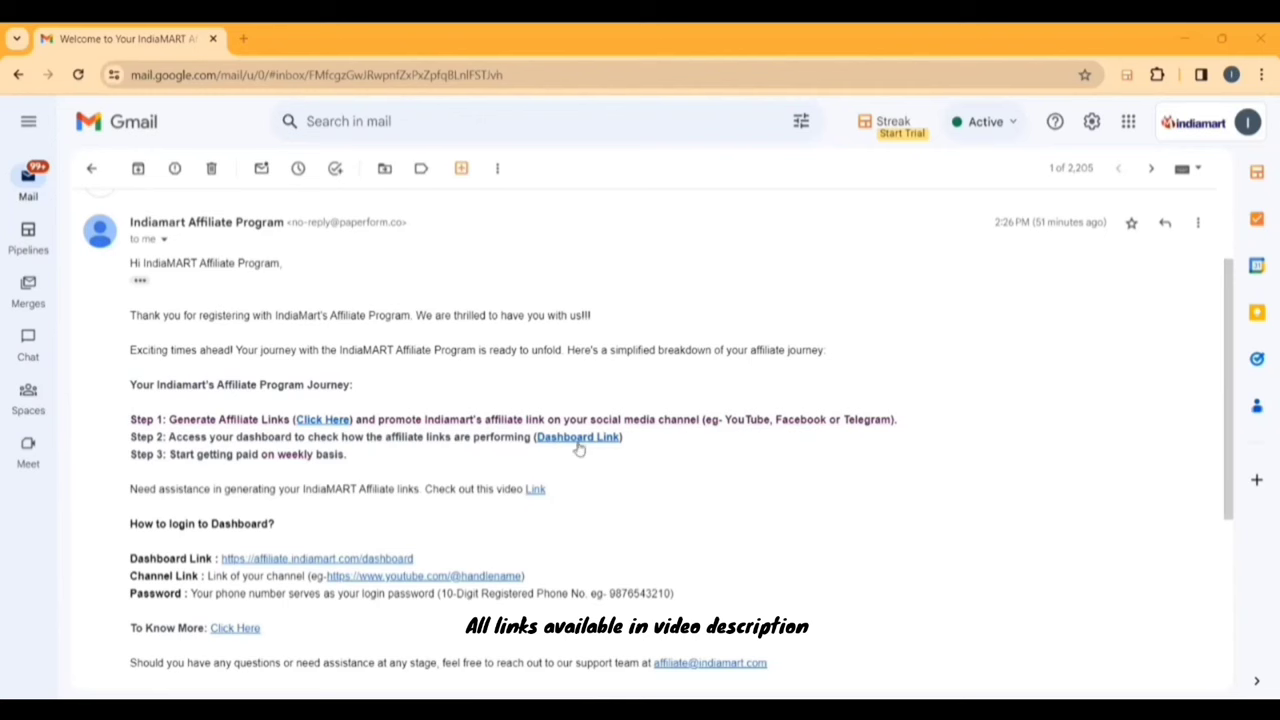
# Sign in to the affiliate dashboard with the pasted YouTube channel link and account password.
pyautogui.click(578, 441)
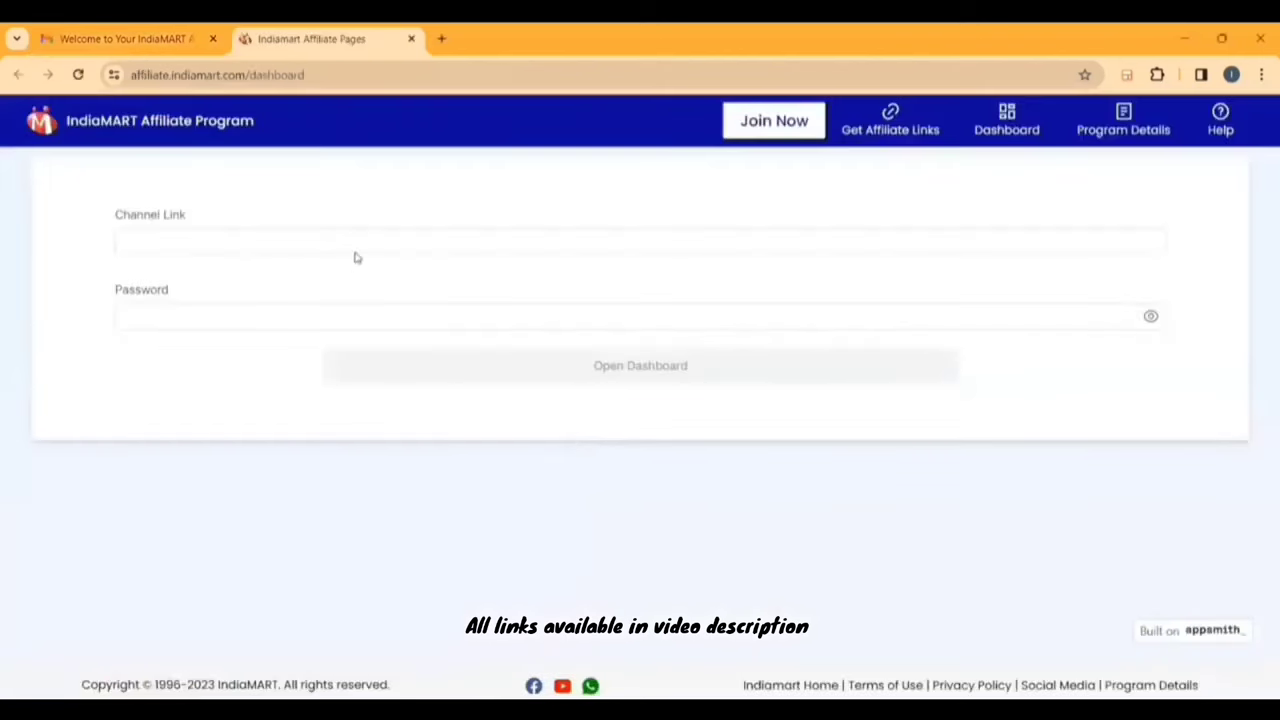
pyautogui.click(350, 241)
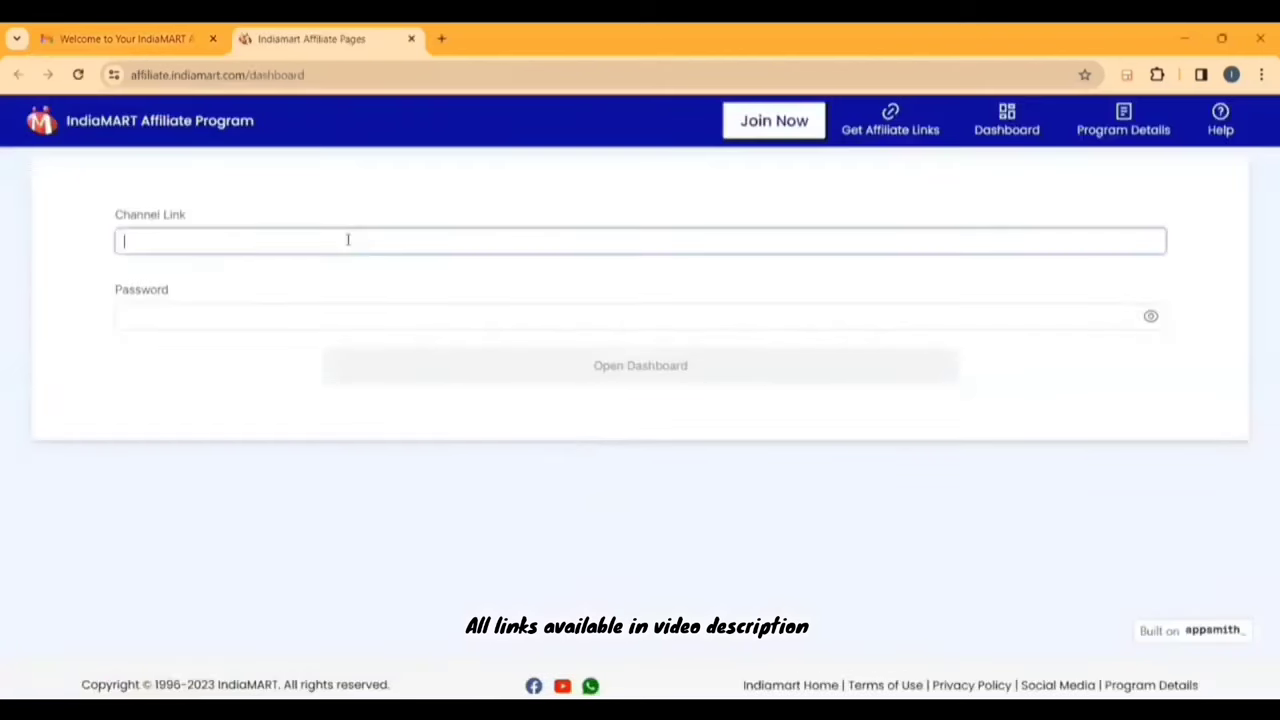
pyautogui.hotkey('ctrl', 'v')
pyautogui.click(907, 470)
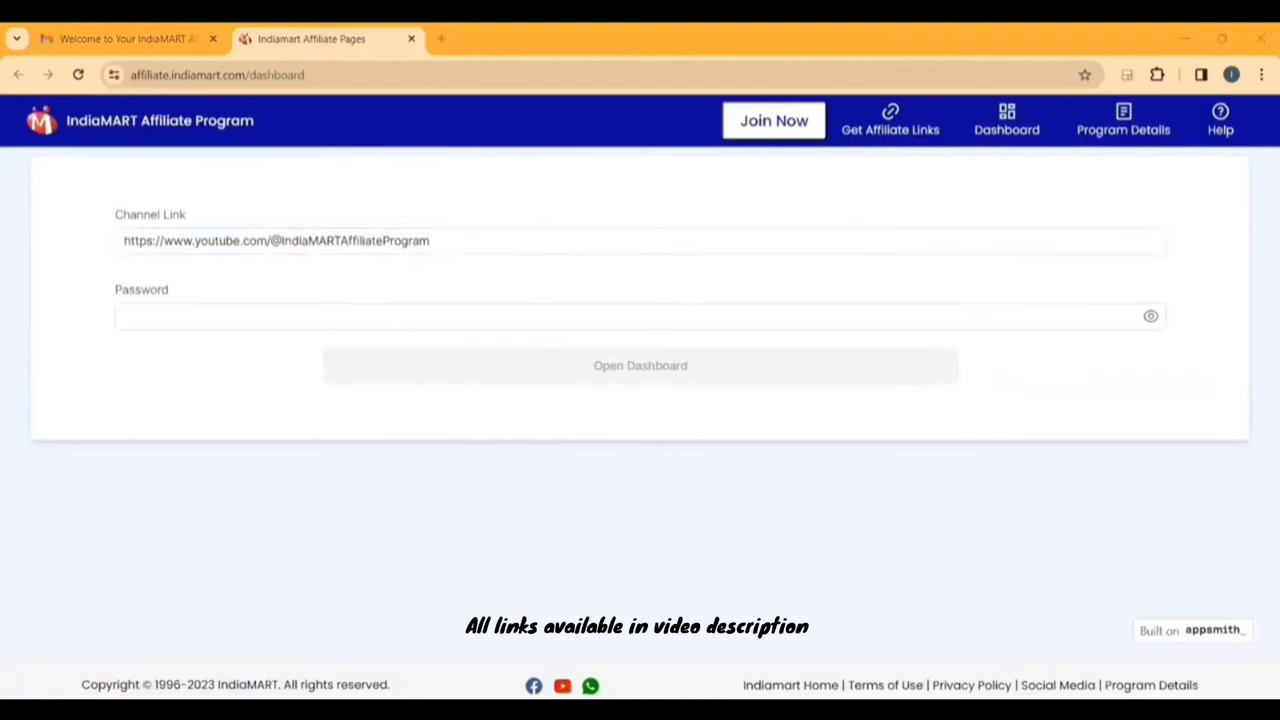
pyautogui.click(629, 316)
pyautogui.hotkey('ctrl', 'v')
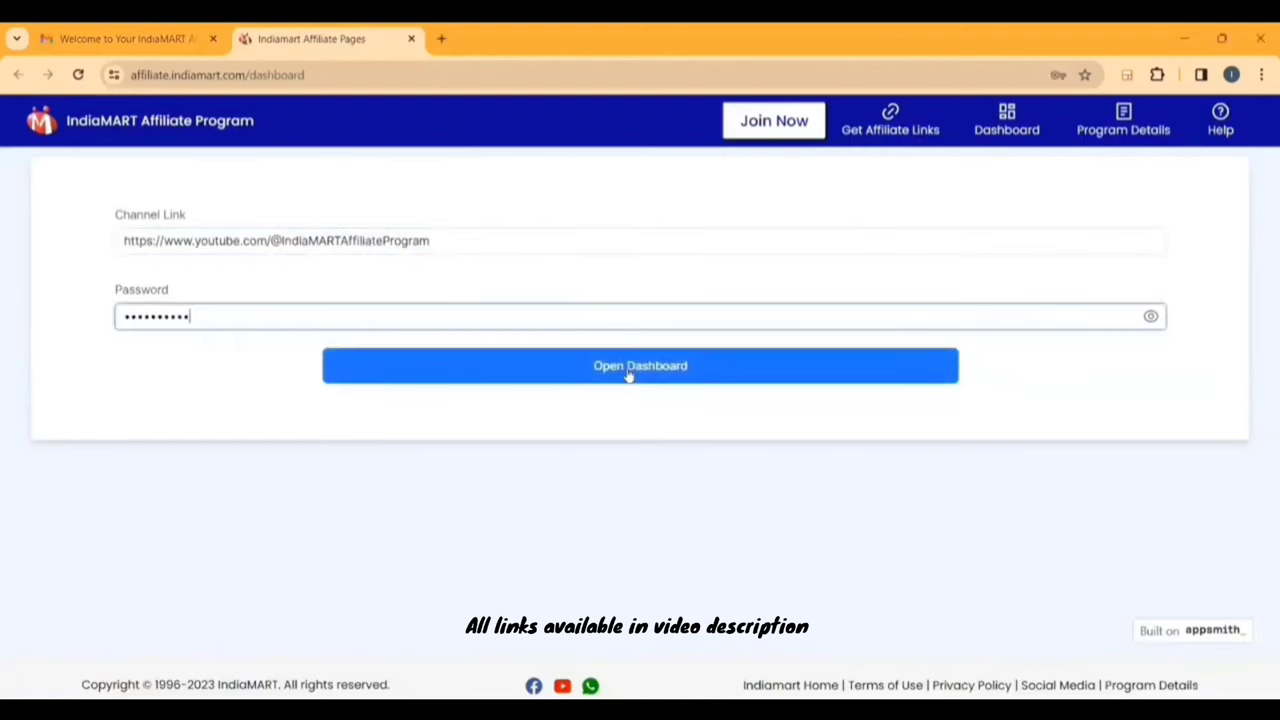
pyautogui.click(629, 374)
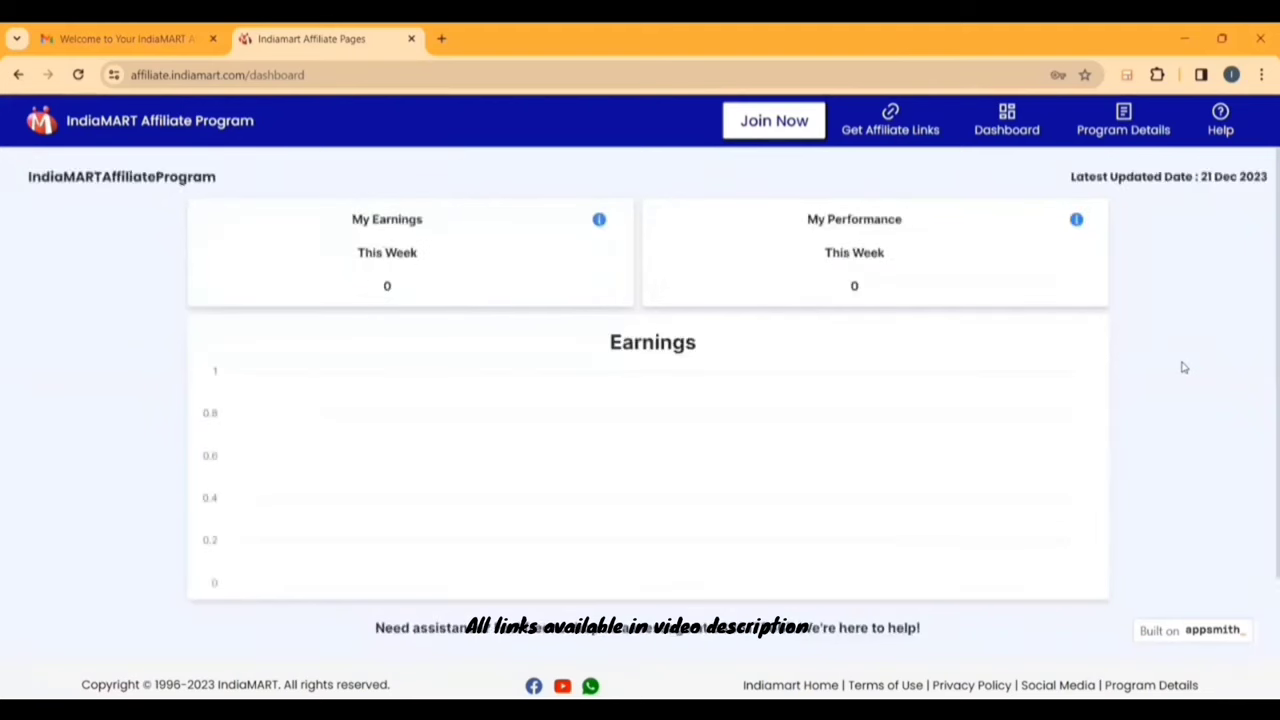
pyautogui.scroll(-1, 1183, 368)
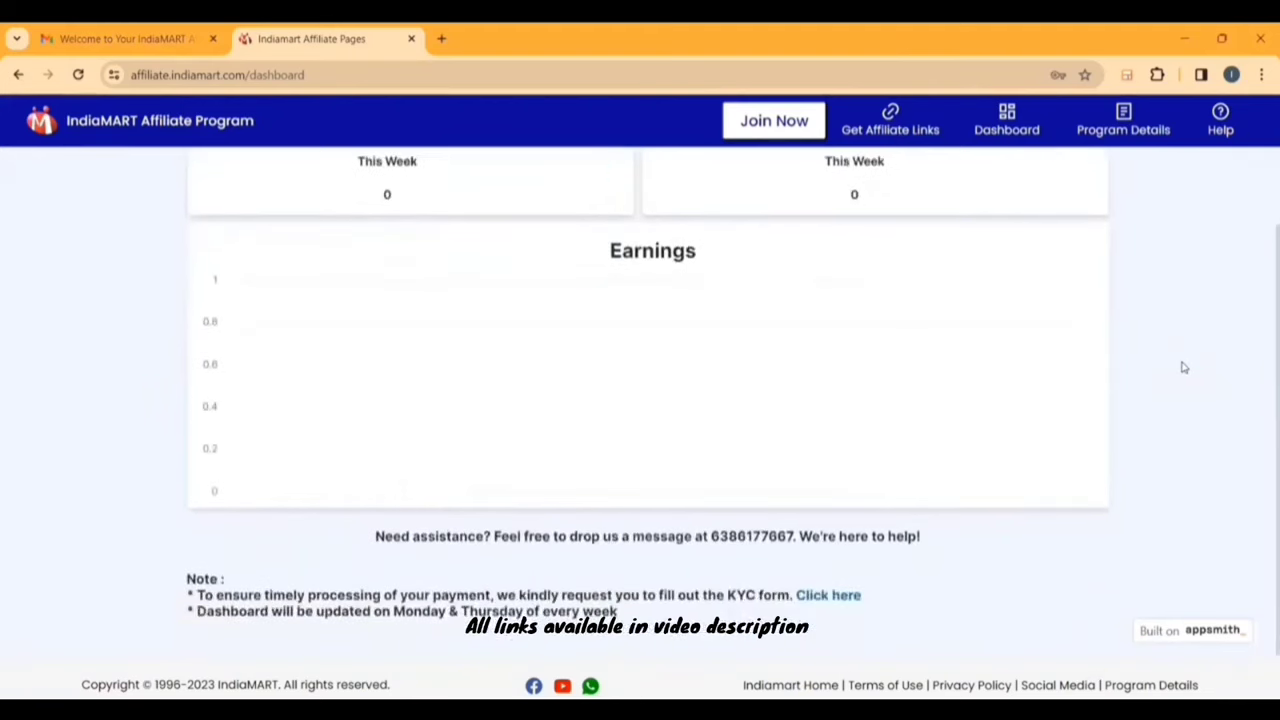
# Open the KYC form from the dashboard note and fill in the suggested channel name.
pyautogui.click(826, 596)
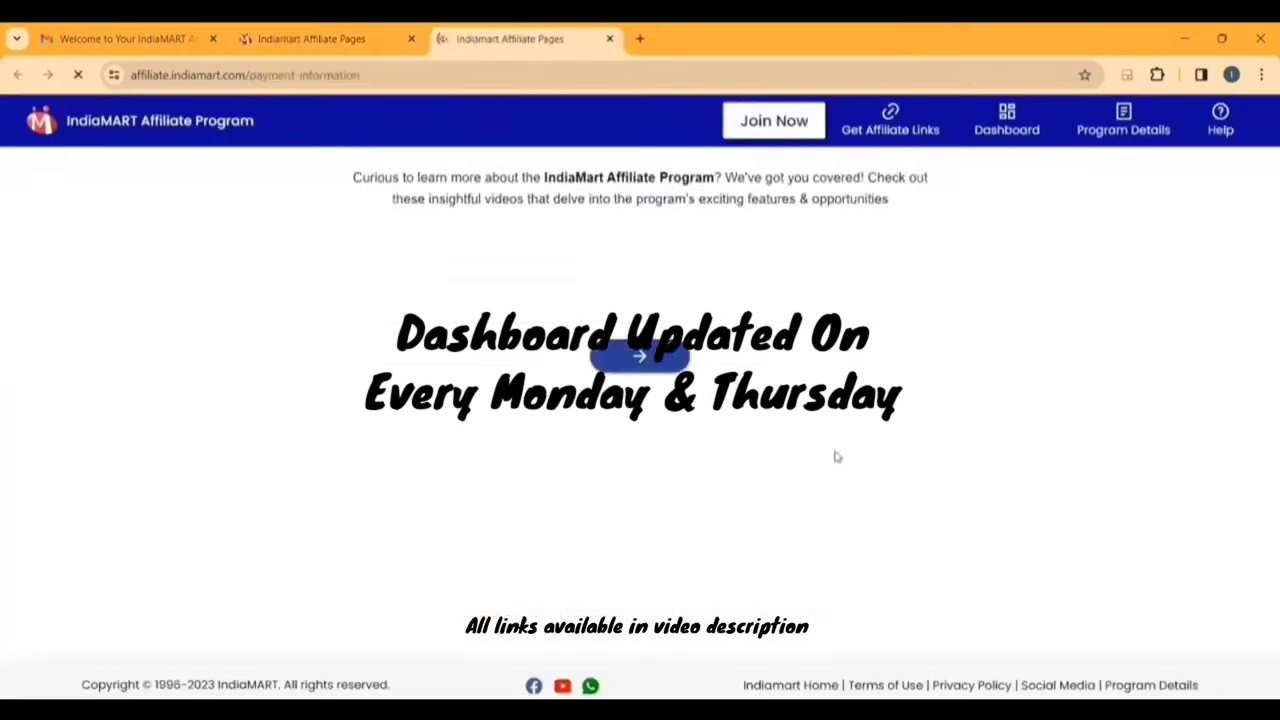
pyautogui.scroll(-10, 1066, 454)
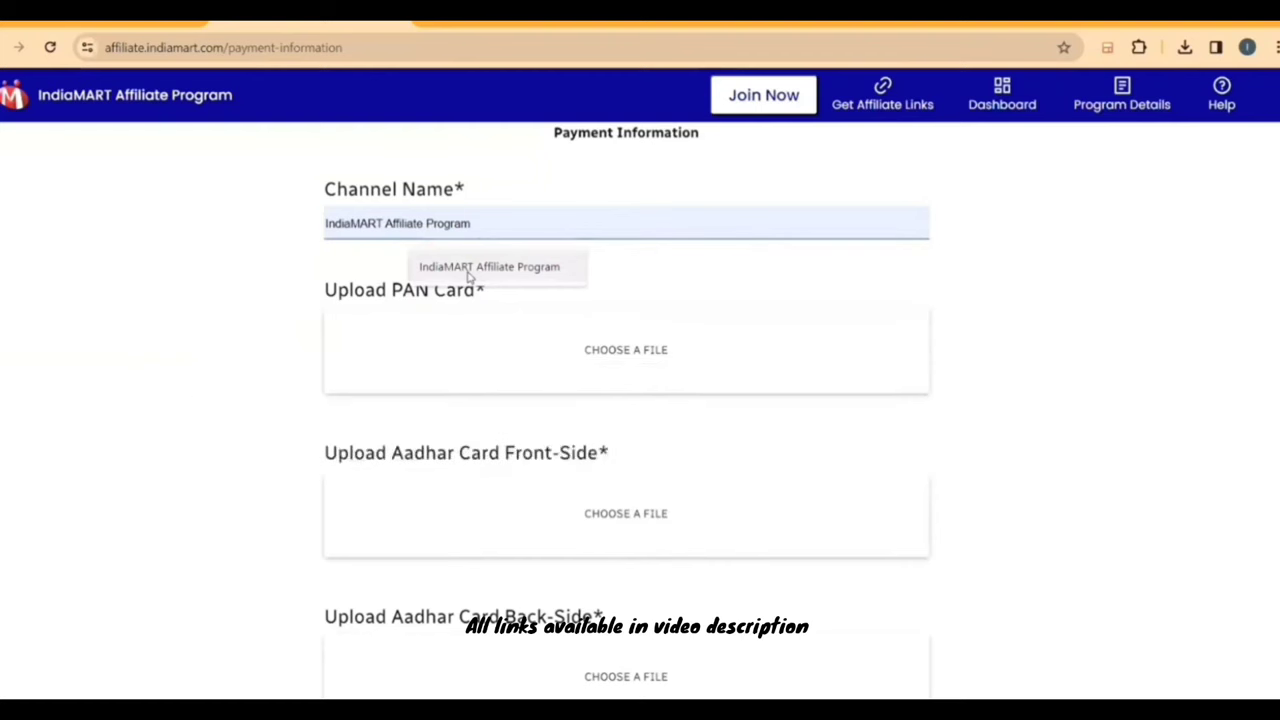
pyautogui.click(468, 276)
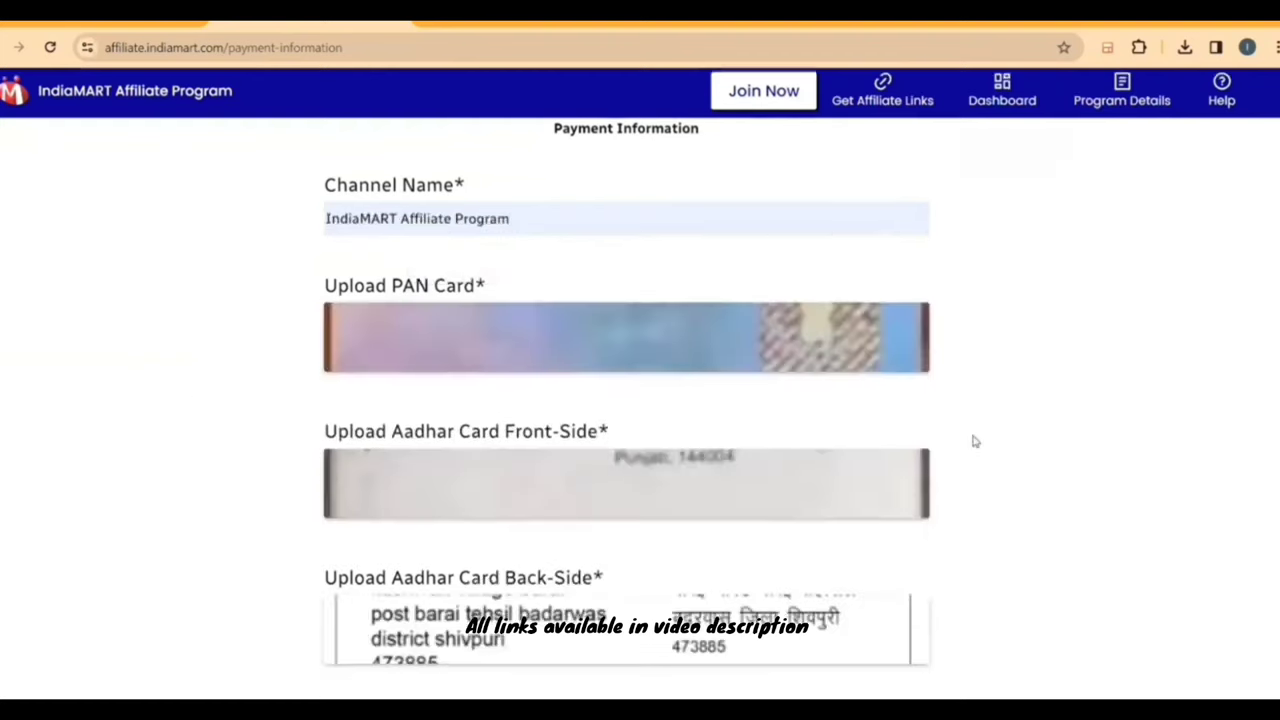
# Answer Yes to the subscription question and submit the KYC payment form.
pyautogui.scroll(-1, 975, 441)
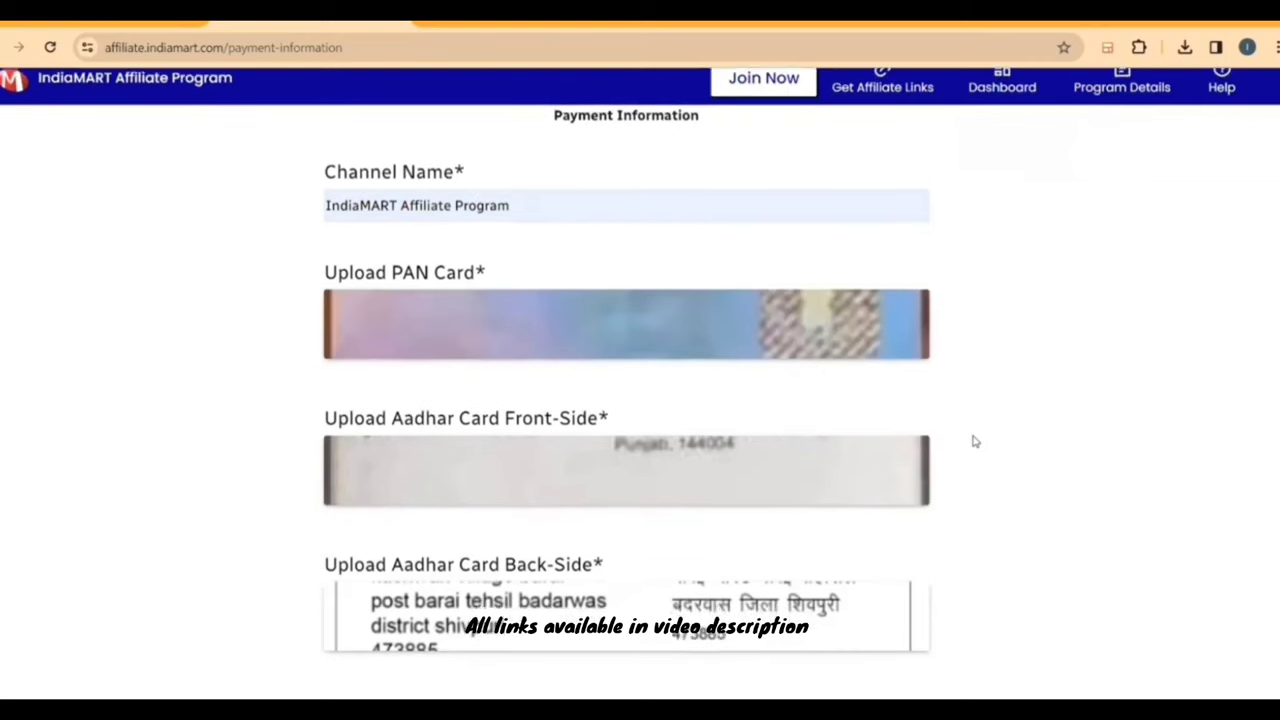
pyautogui.scroll(-2, 975, 441)
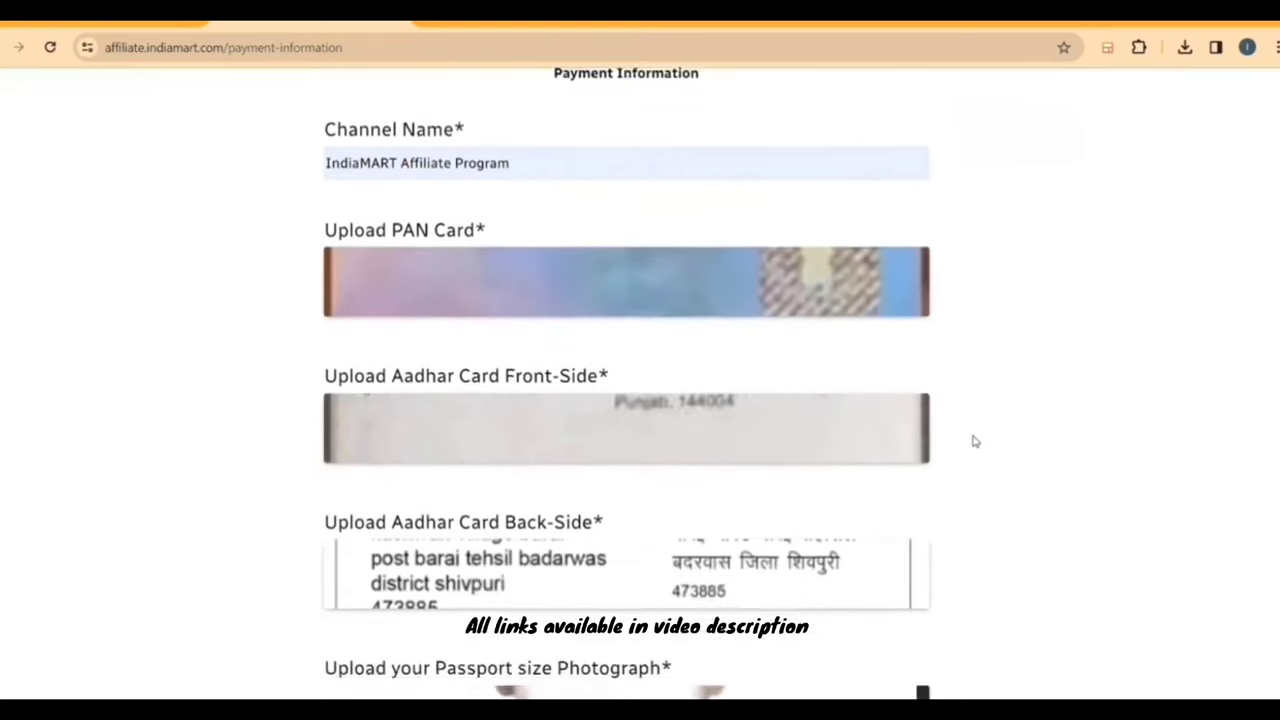
pyautogui.scroll(-1, 975, 441)
pyautogui.scroll(-3, 975, 441)
pyautogui.scroll(-2, 975, 441)
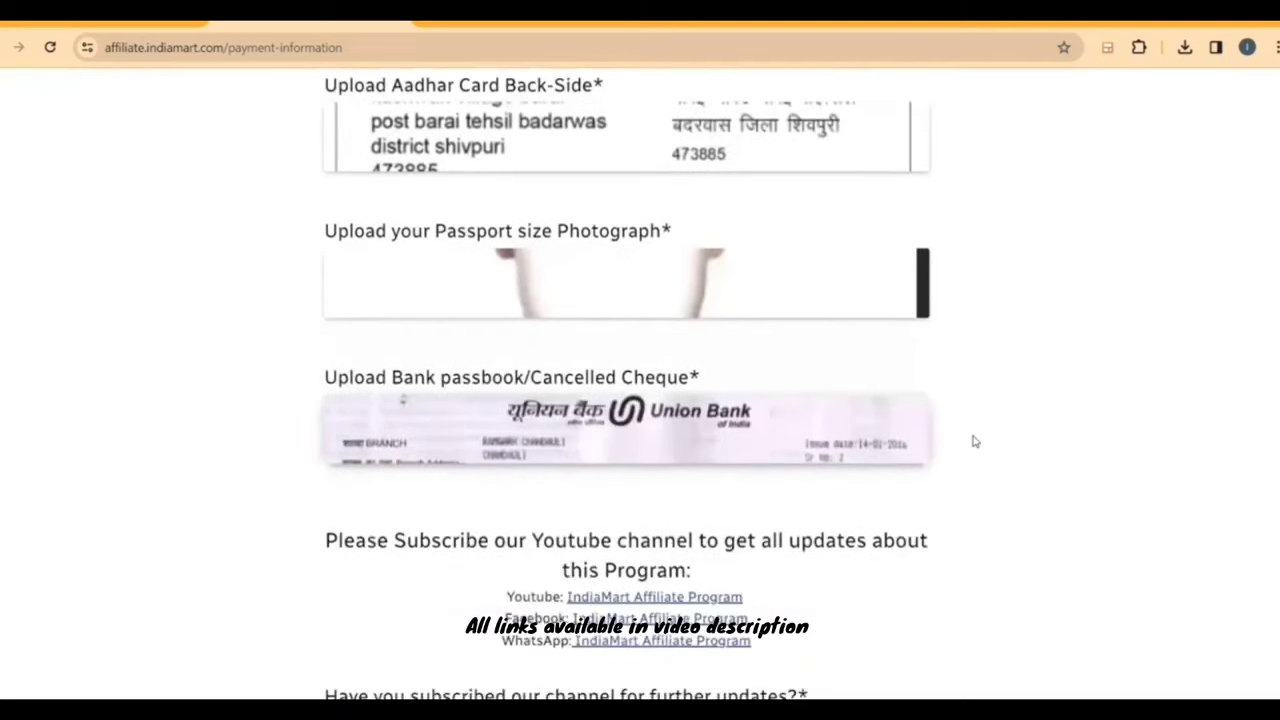
pyautogui.scroll(-1, 975, 441)
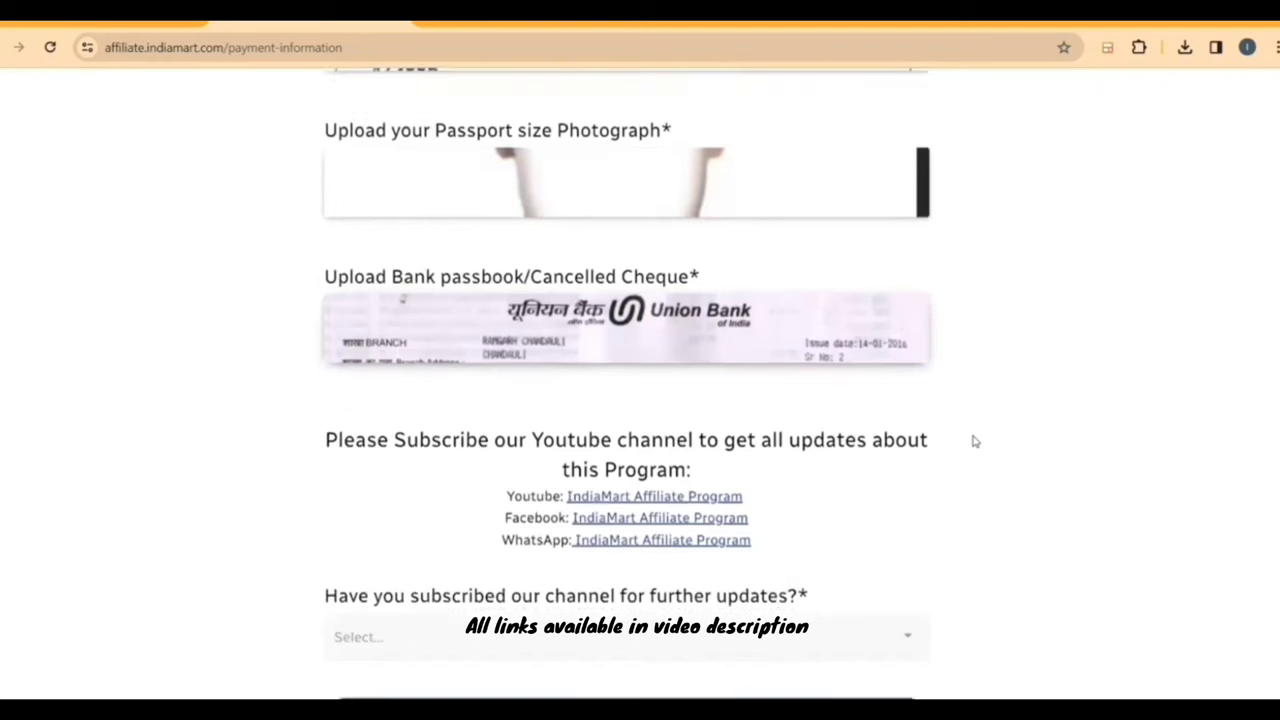
pyautogui.scroll(-1, 975, 441)
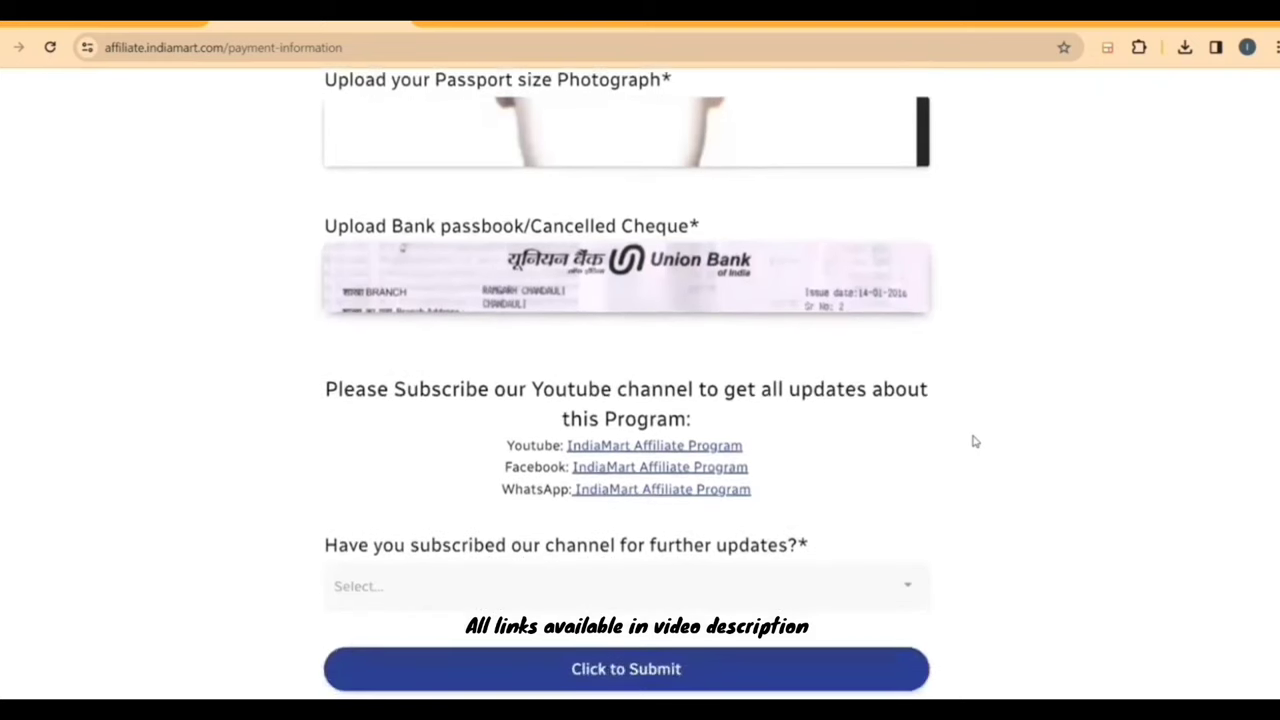
pyautogui.scroll(-1, 975, 441)
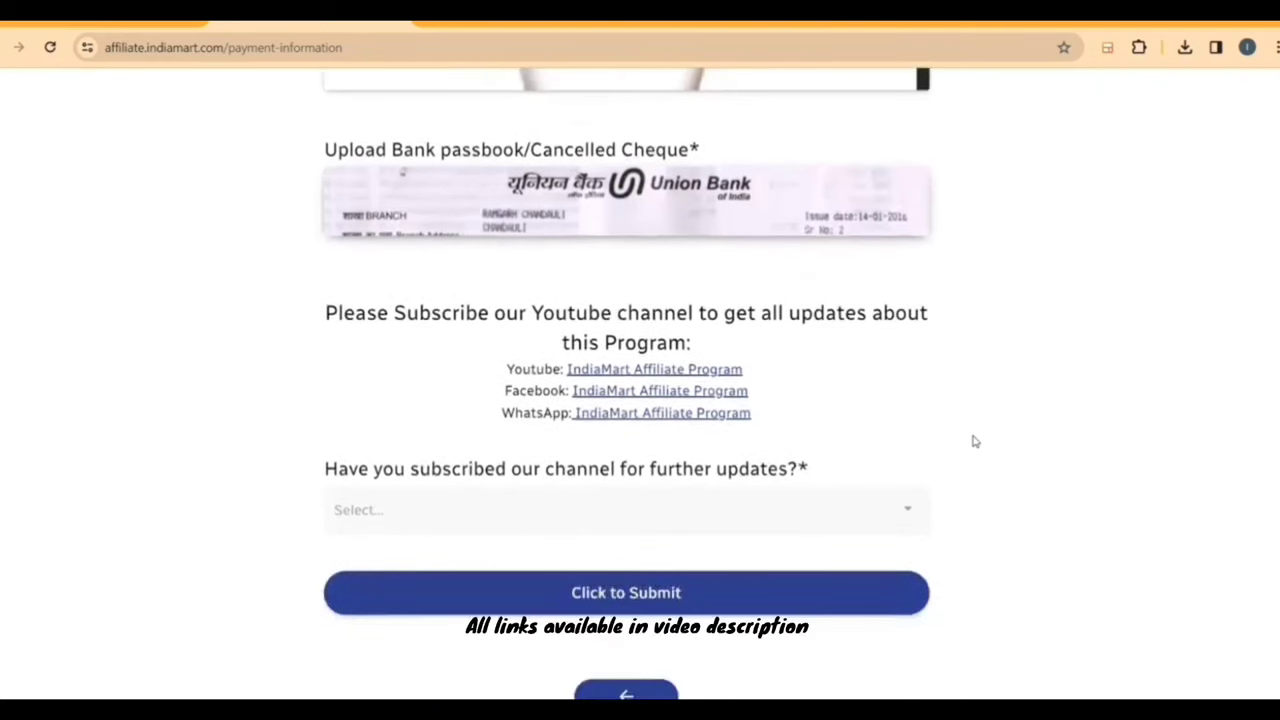
pyautogui.scroll(-1, 975, 441)
pyautogui.scroll(-1, 975, 441)
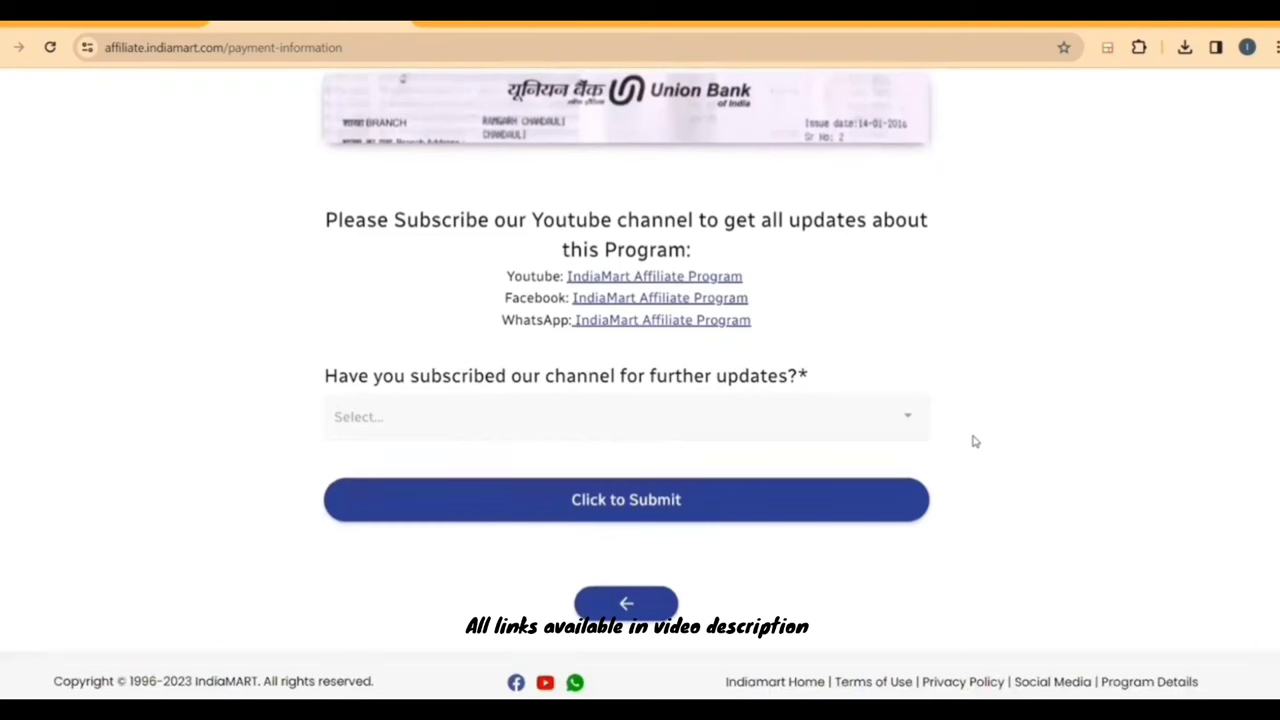
pyautogui.click(889, 417)
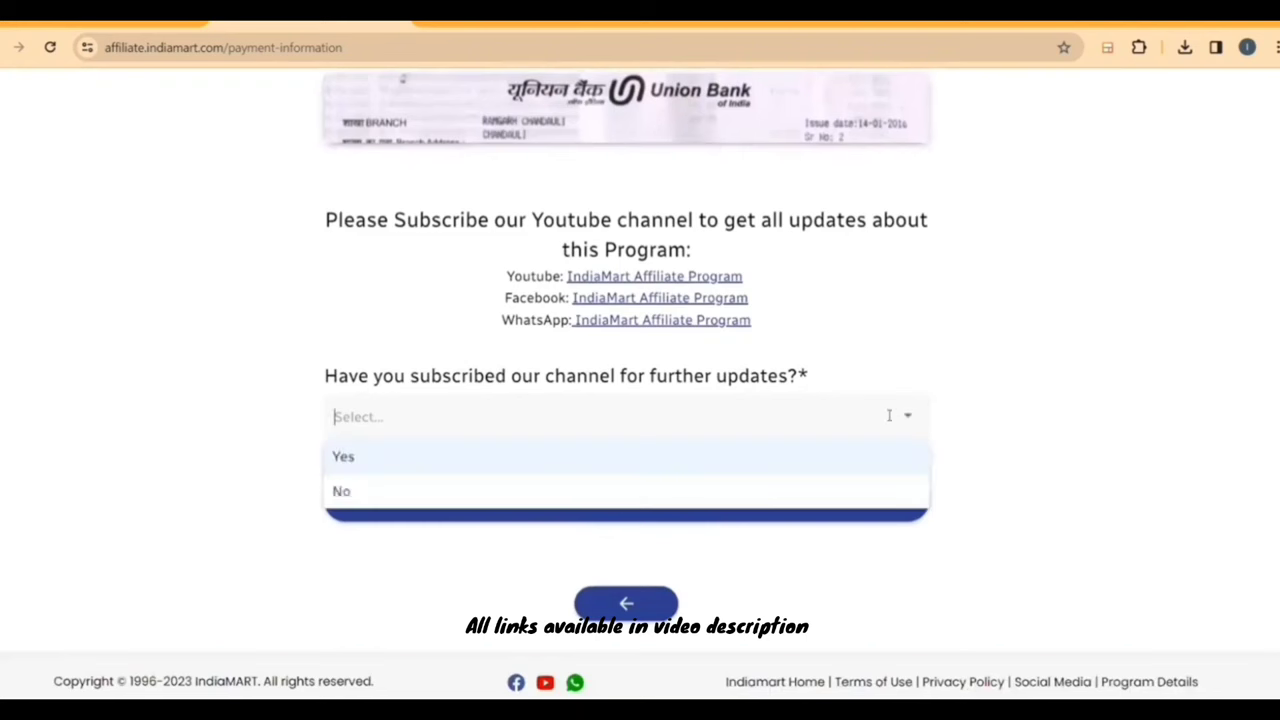
pyautogui.click(736, 458)
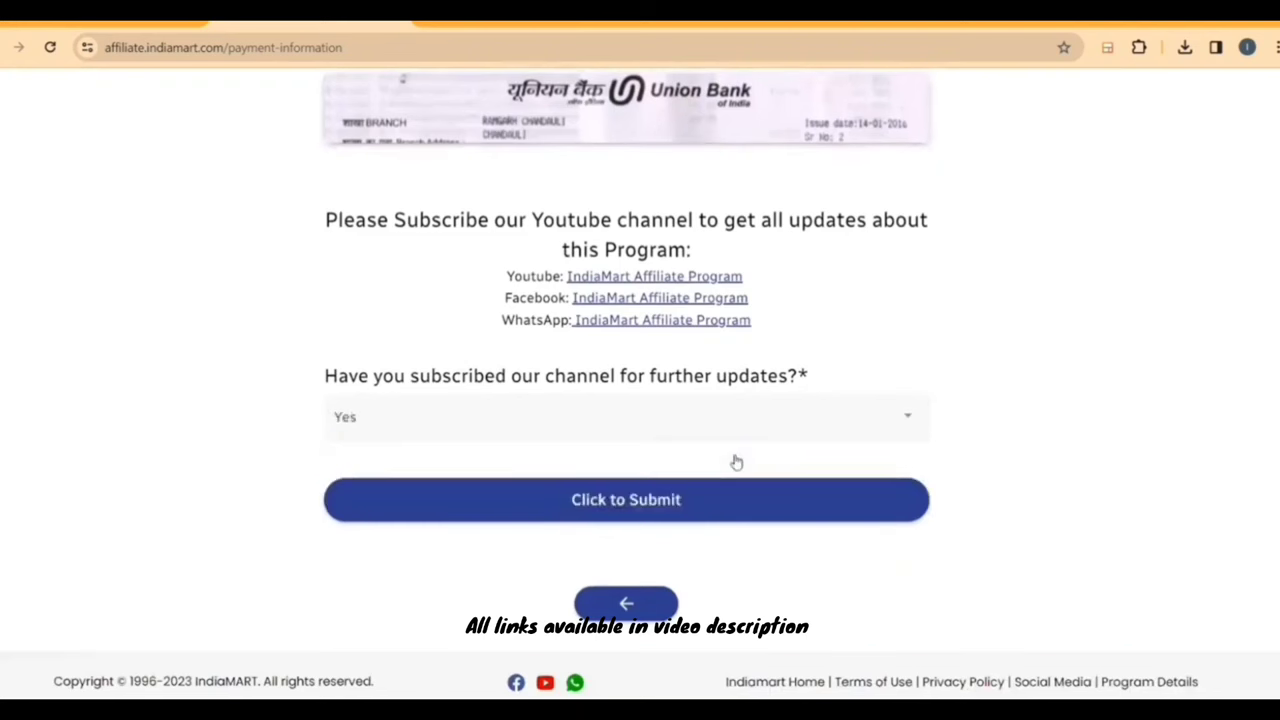
pyautogui.click(643, 505)
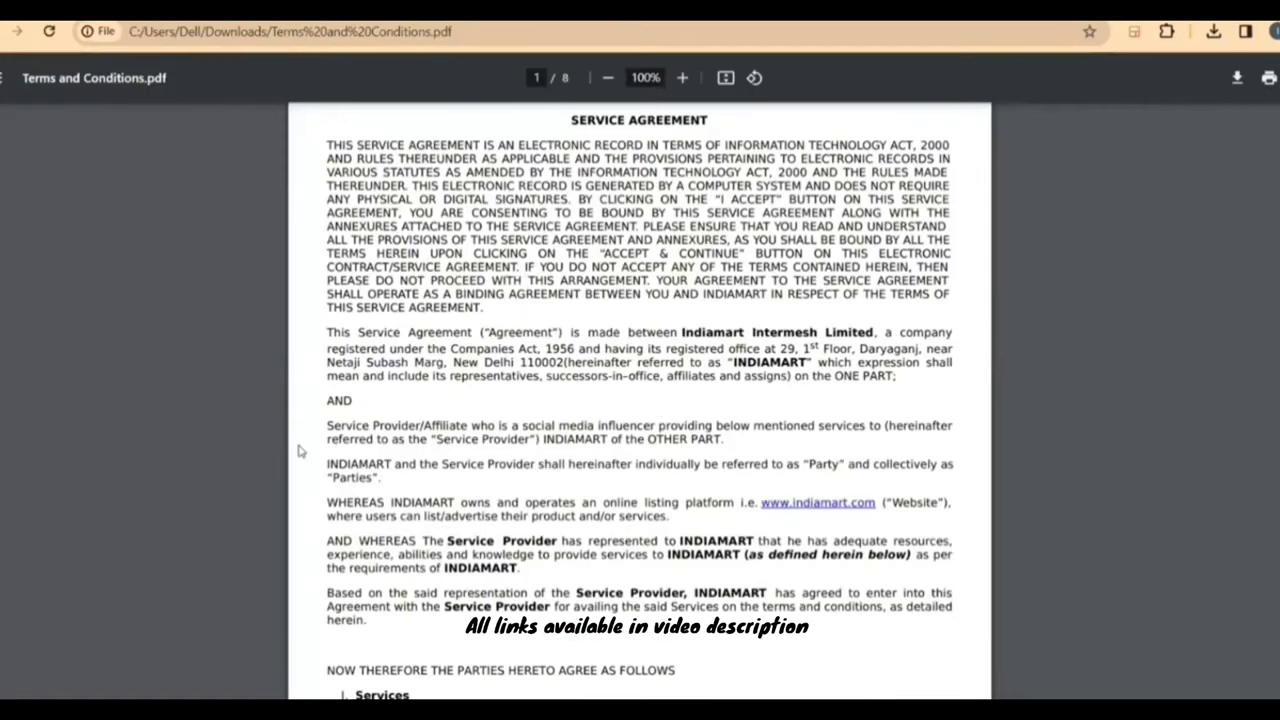
# Scroll through Terms and Conditions.pdf from page 1 into page 3.
pyautogui.scroll(-5, 298, 451)
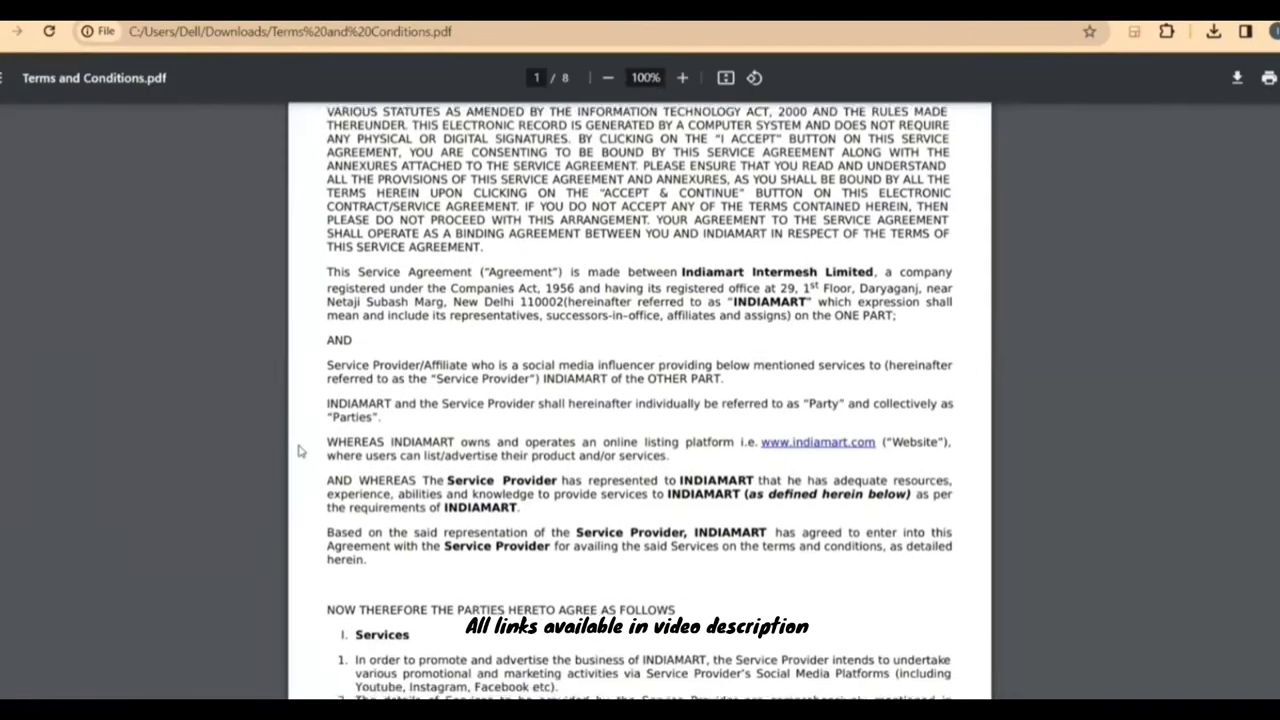
pyautogui.scroll(-6, 298, 451)
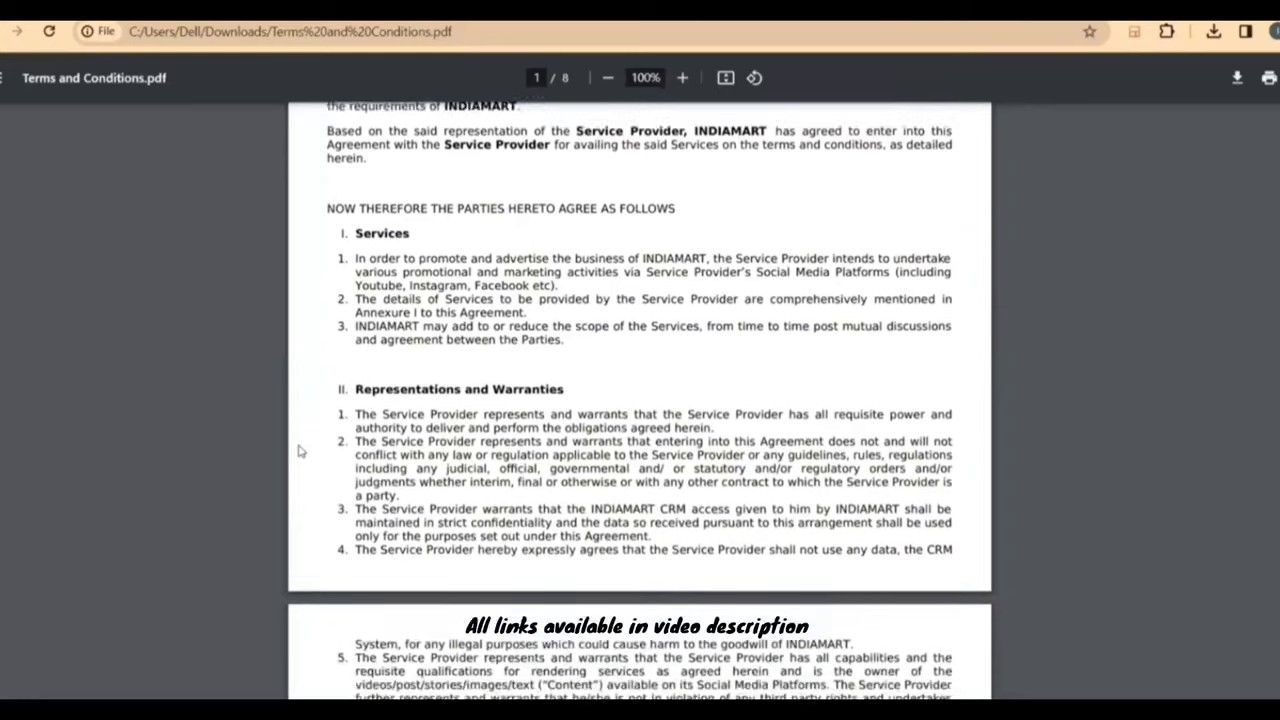
pyautogui.scroll(-8, 298, 451)
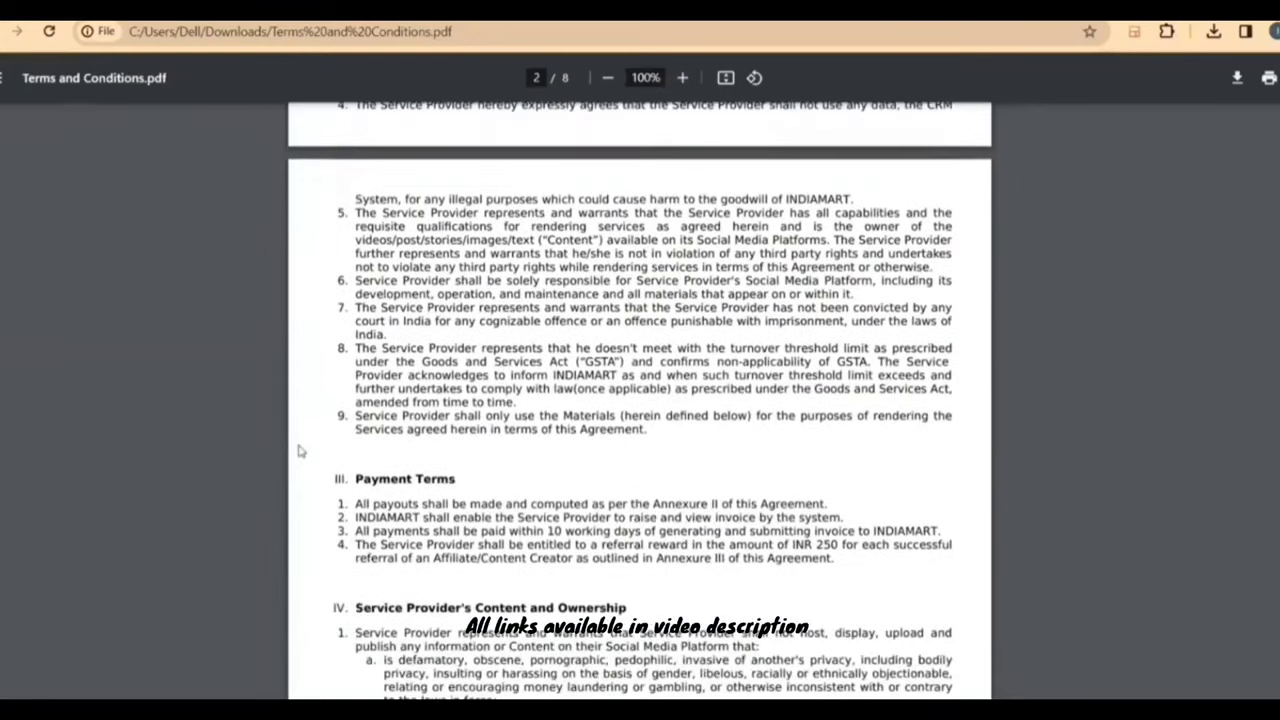
pyautogui.scroll(-6, 298, 451)
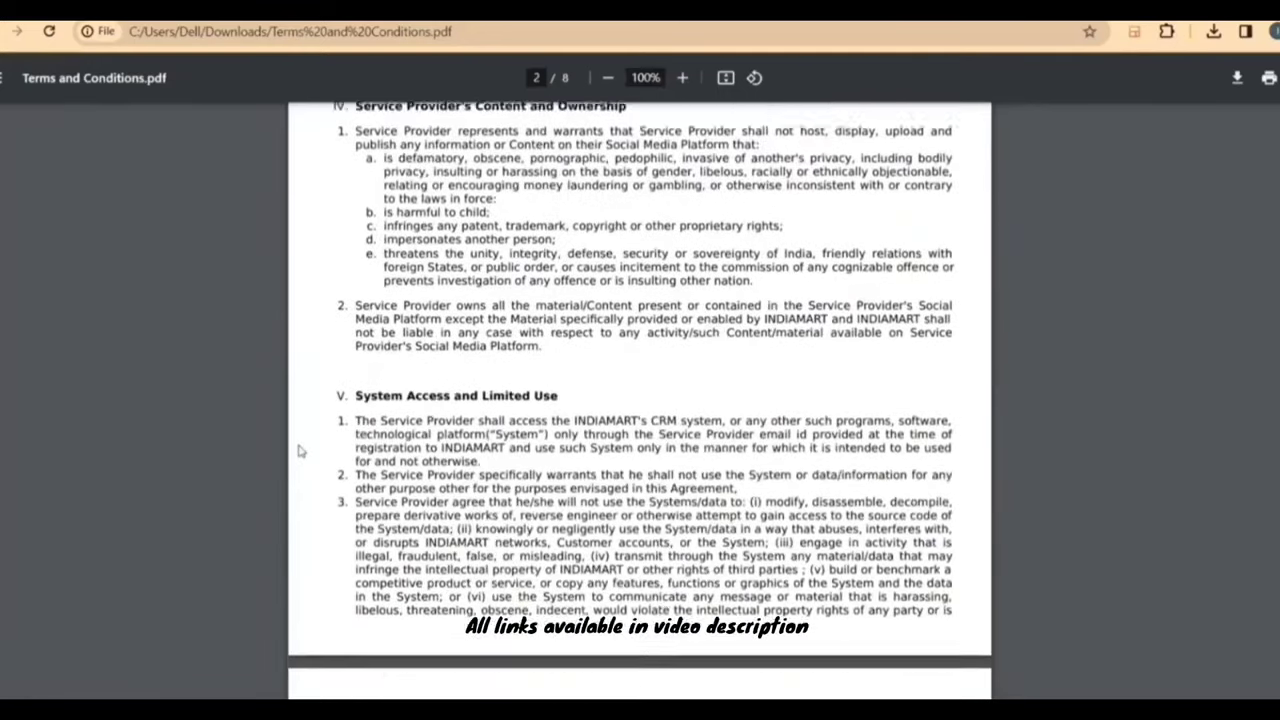